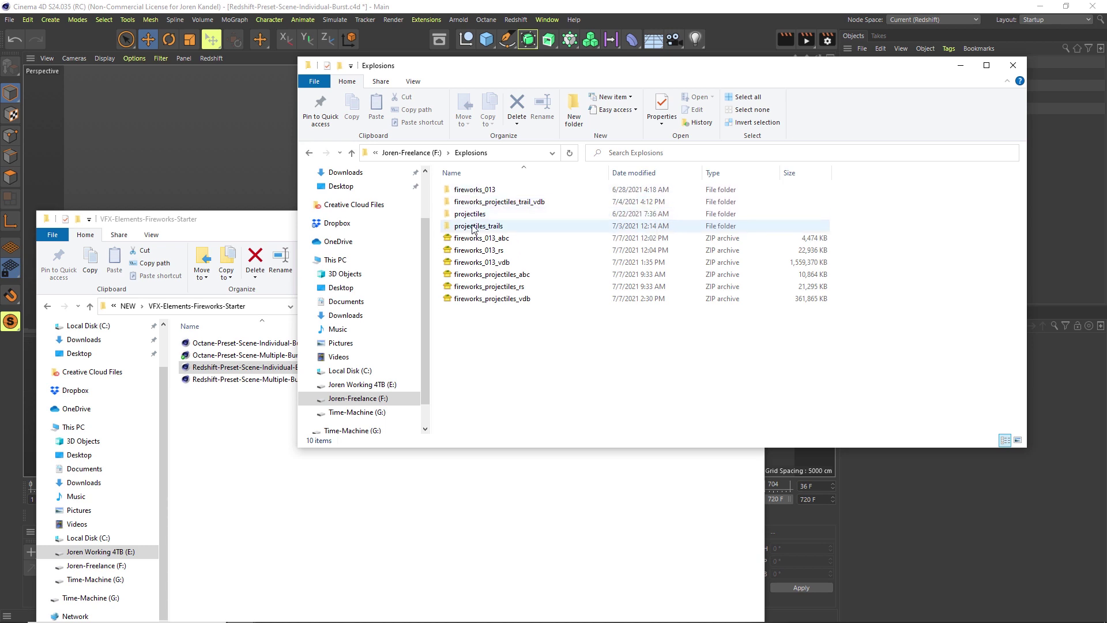
- Open fireworks_013 and inspect its individual_burst_013_vdb and individual_burst_013_particles subfolders
click(479, 205)
click(464, 191)
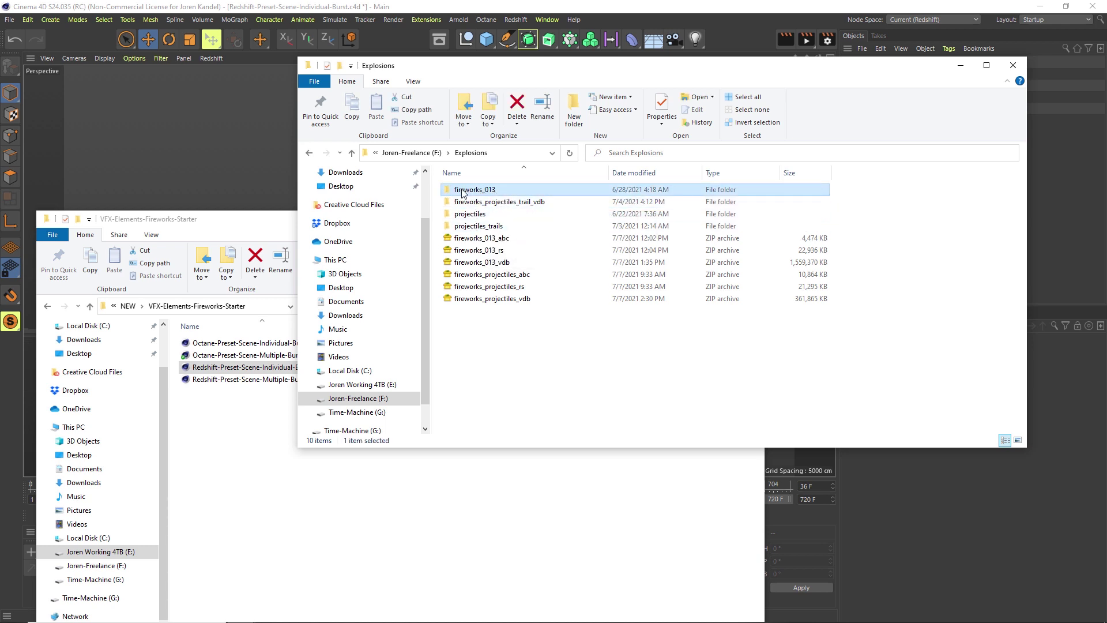
double_click(475, 192)
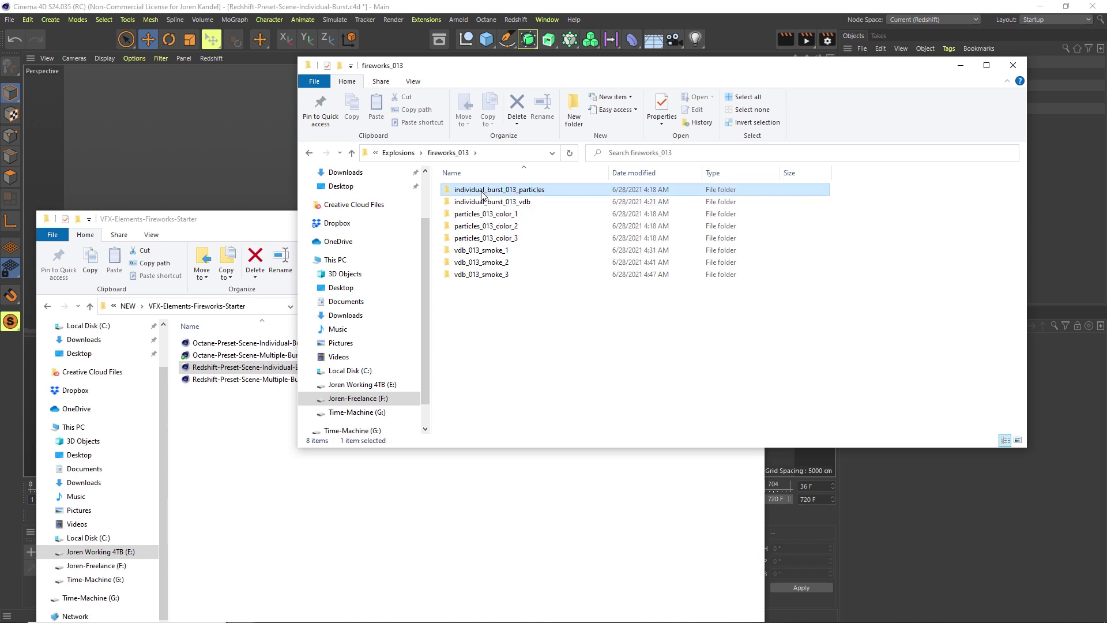
click(480, 203)
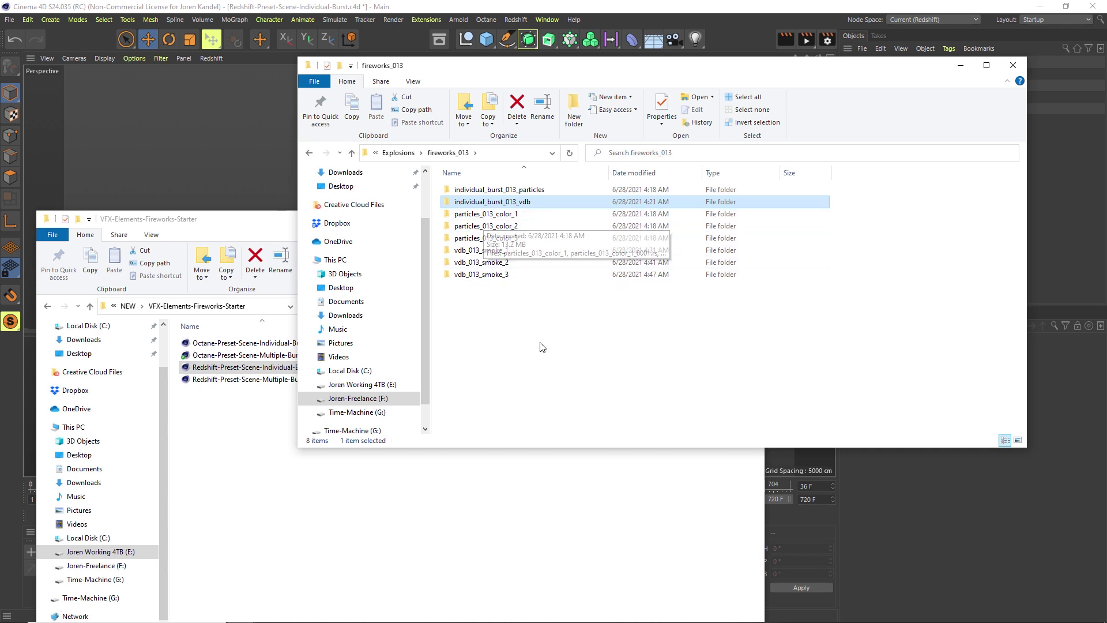
click(499, 192)
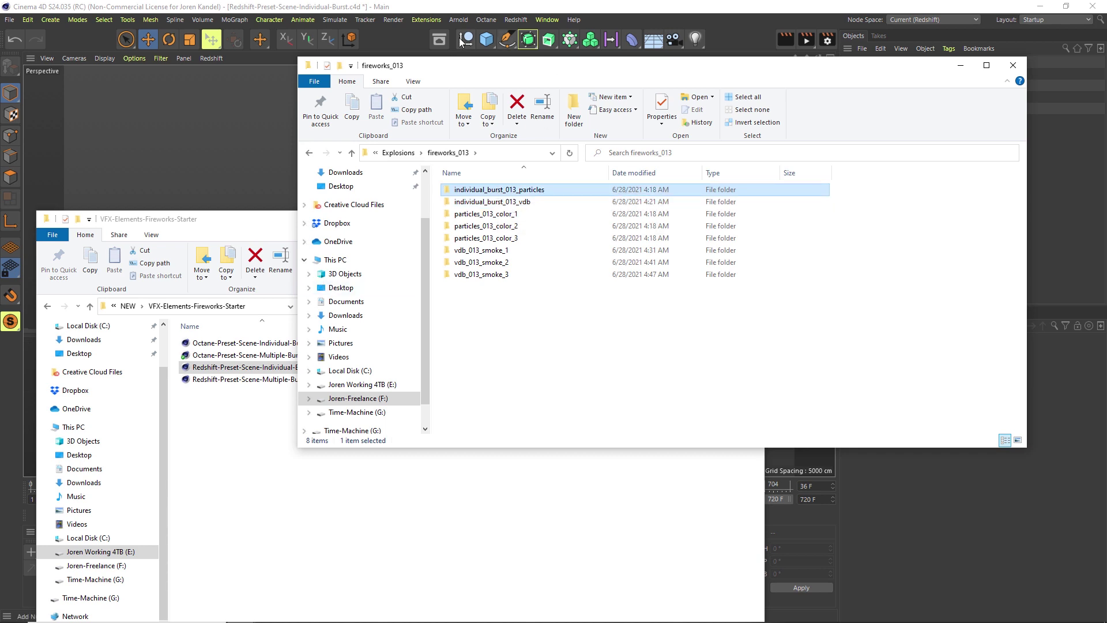
drag(485, 77, 1106, 115)
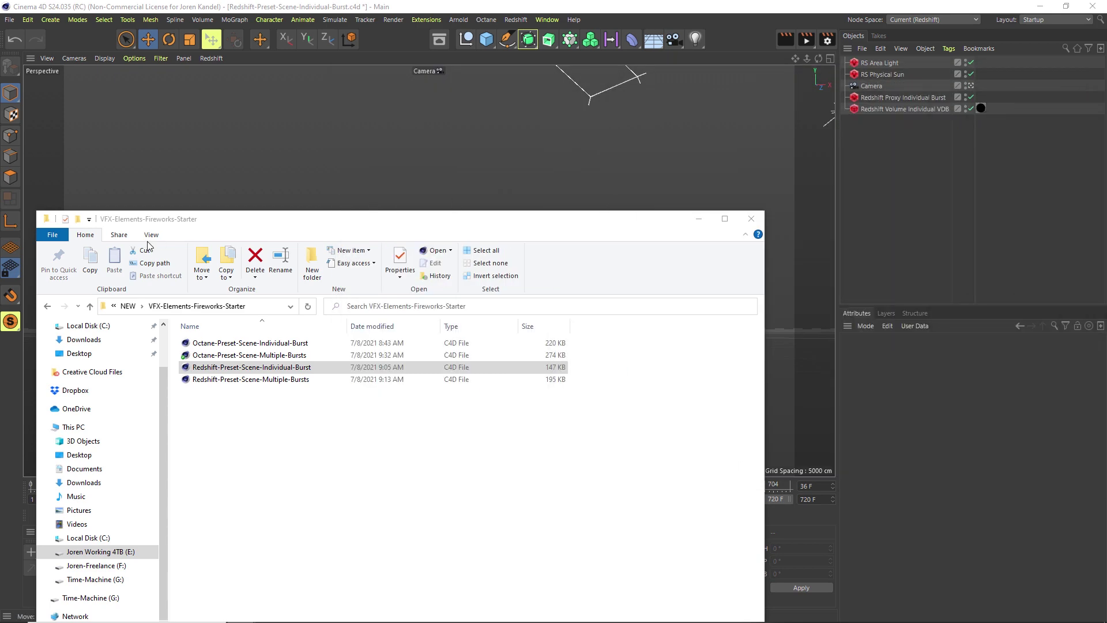
- Select the Redshift-Preset-Scene-Individual-Burst file, then return to that scene in Cinema 4D
drag(307, 220, 657, 126)
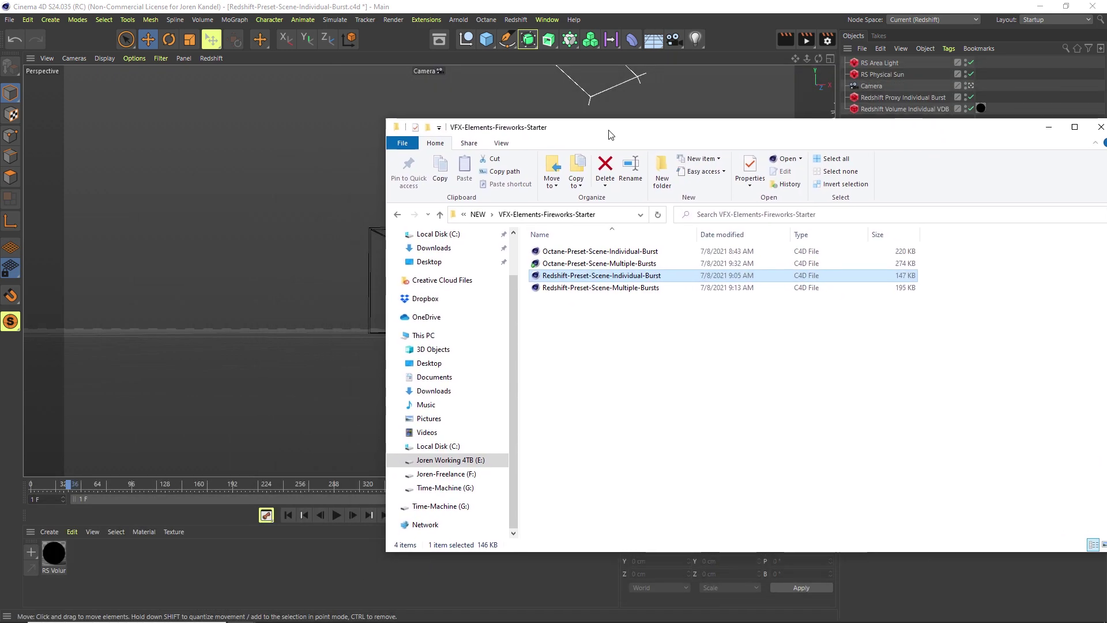
click(597, 311)
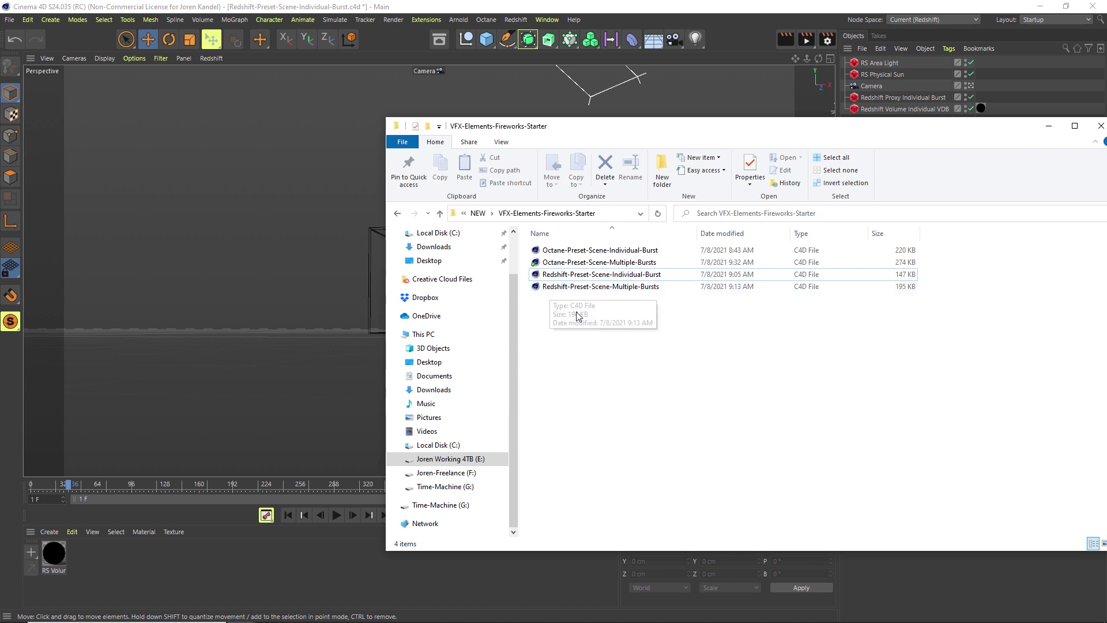
click(644, 277)
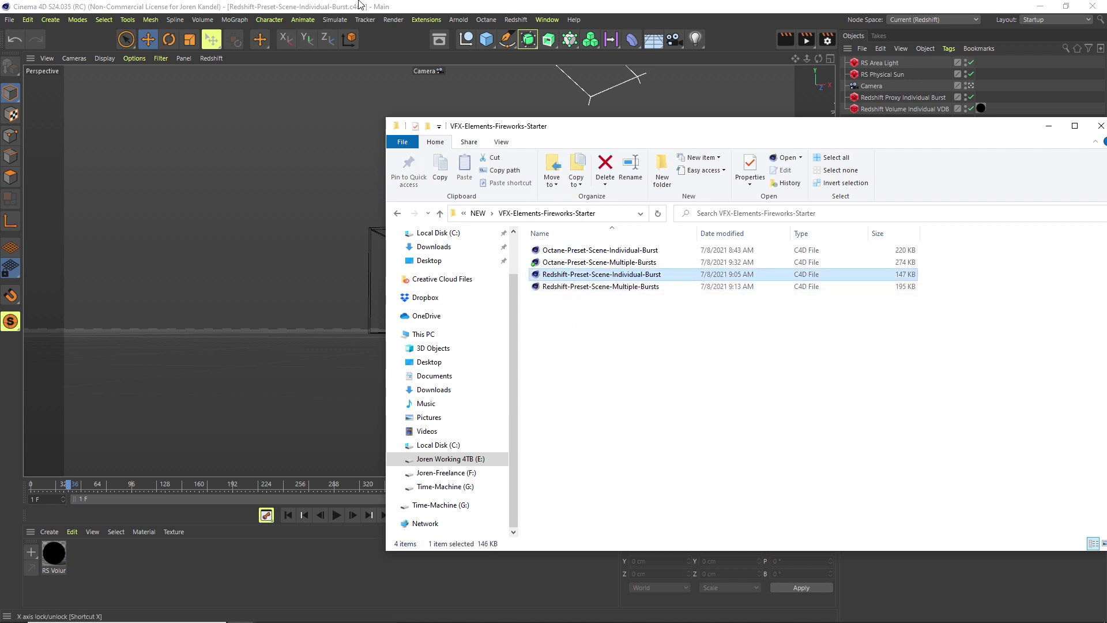
click(380, 127)
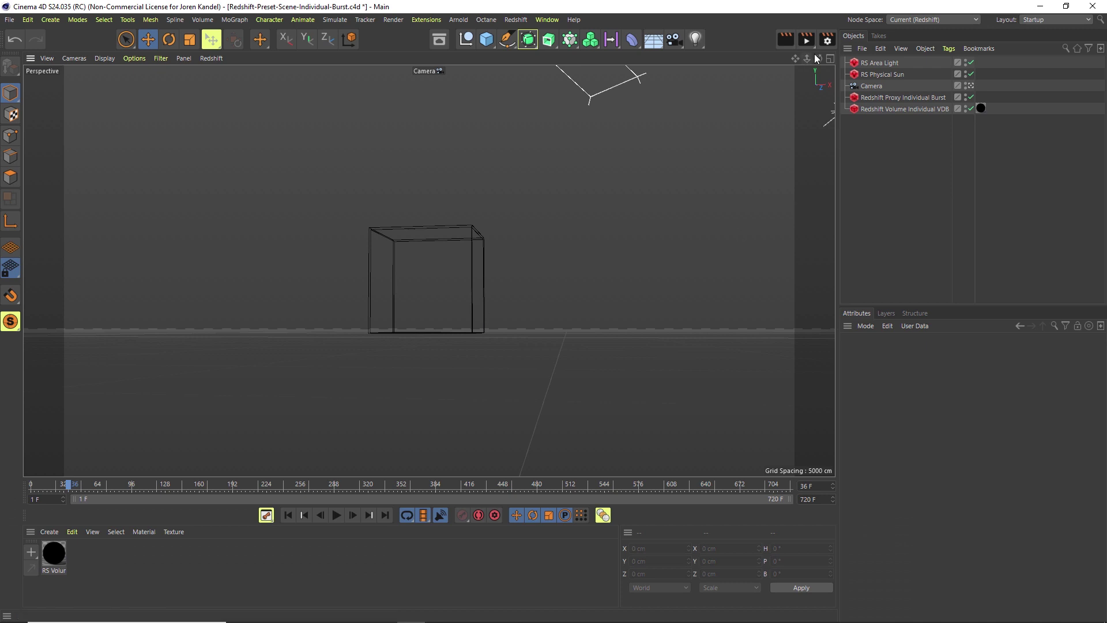
- Pick the Redshift Volume Individual VDB object and browse its Path to the Explosions folder
scroll(428, 269, up, 2)
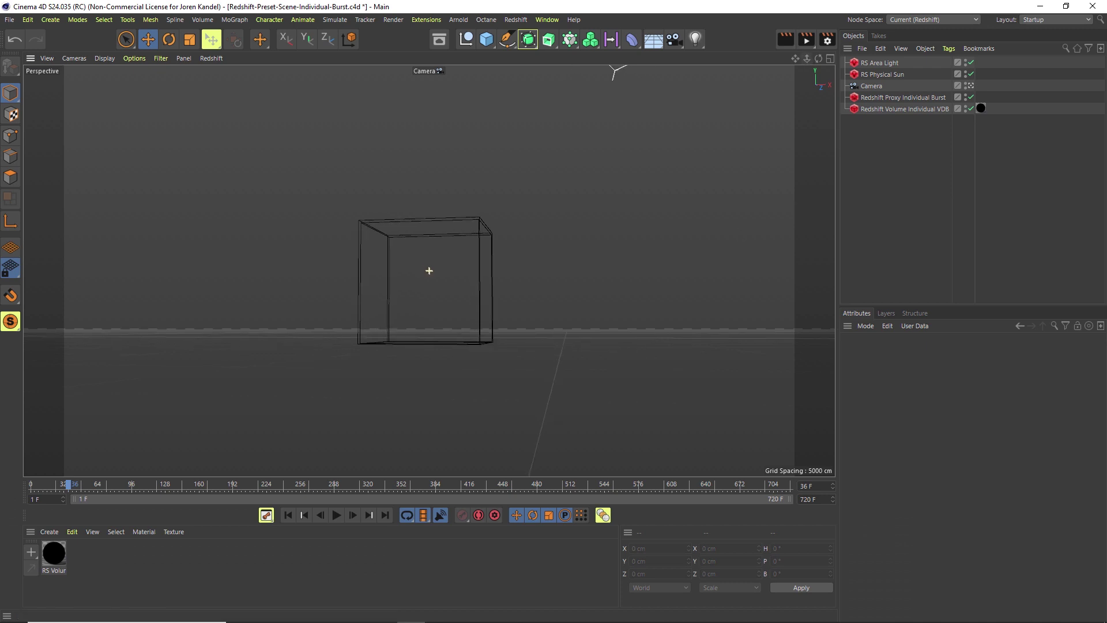
click(940, 109)
click(943, 98)
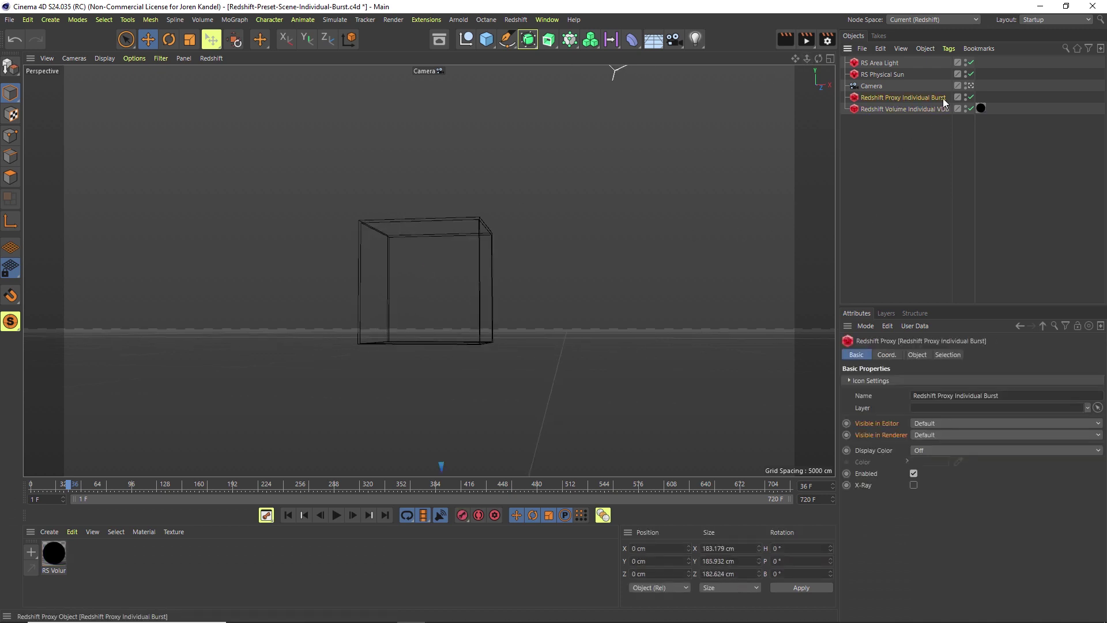
click(915, 124)
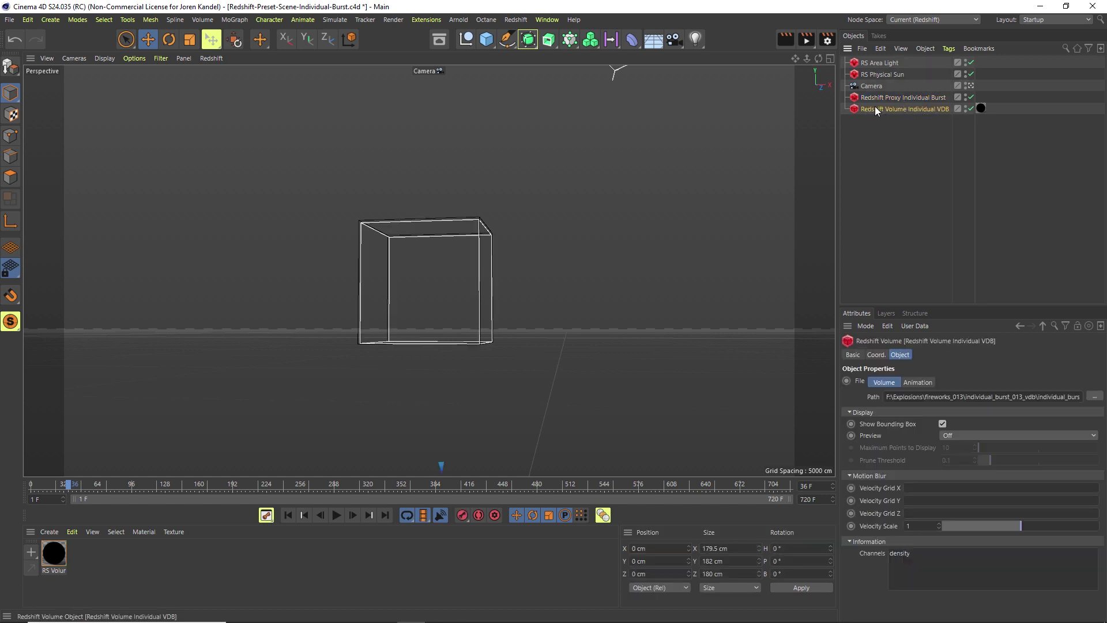
click(1092, 396)
click(386, 44)
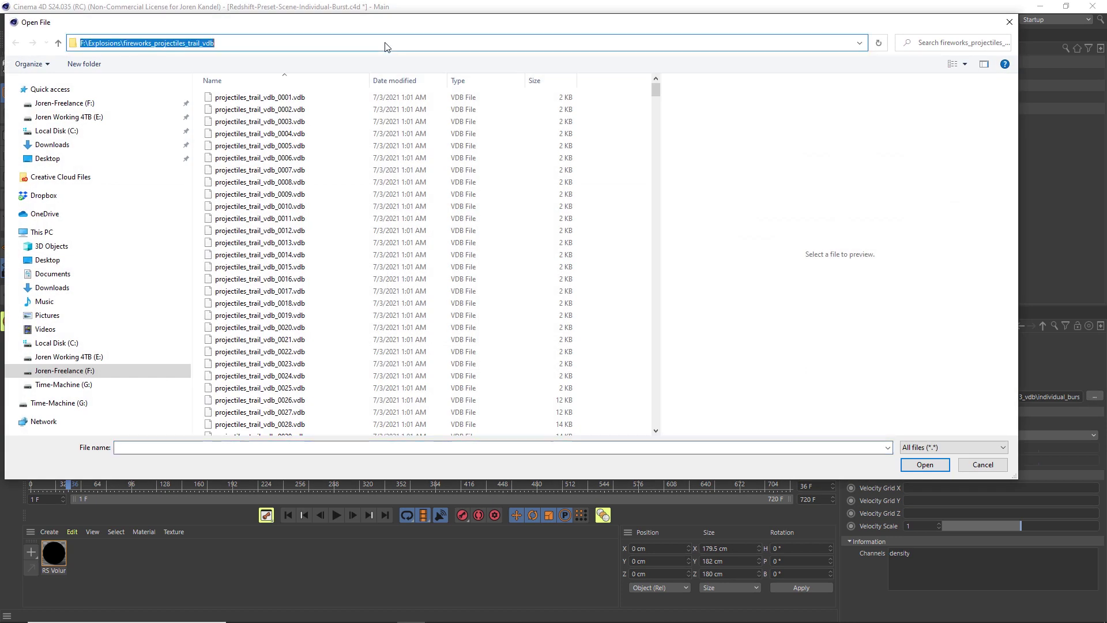
key(ctrl+BackSpace)
key(Return)
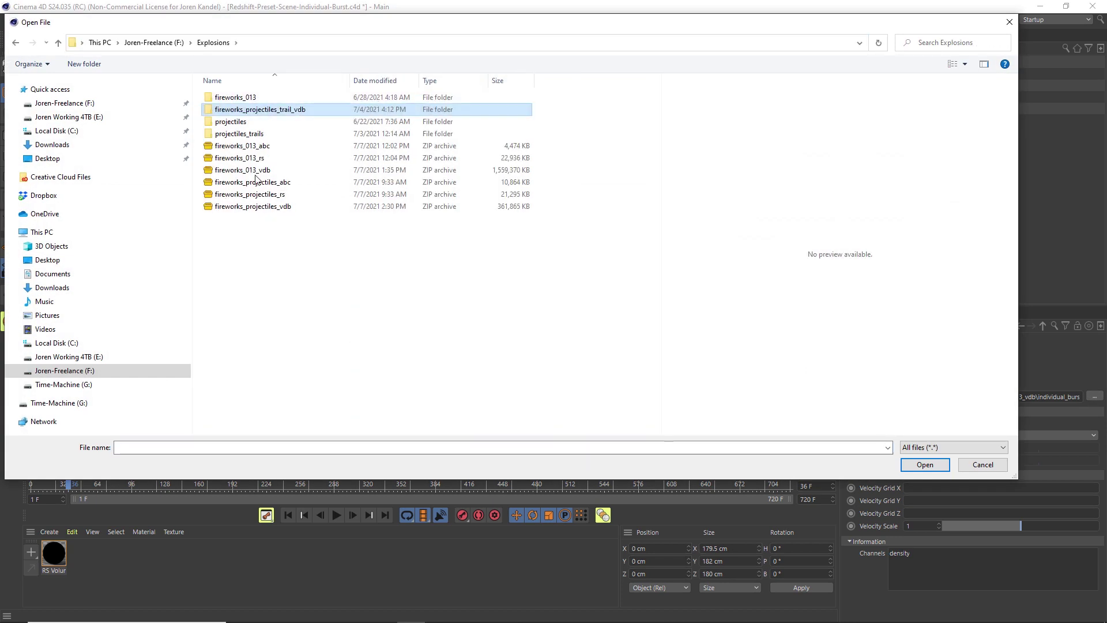
- Load fireworks_013\individual_burst_013_vdb\individual_burst_013_0001.vdb without copying it into the project
click(235, 99)
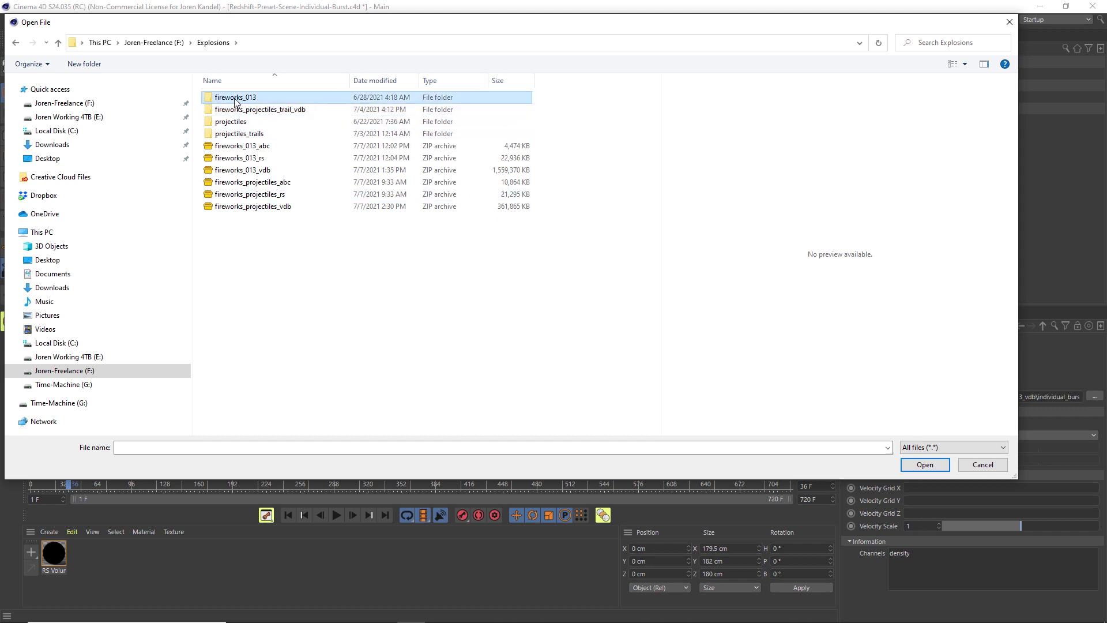
double_click(252, 99)
click(227, 111)
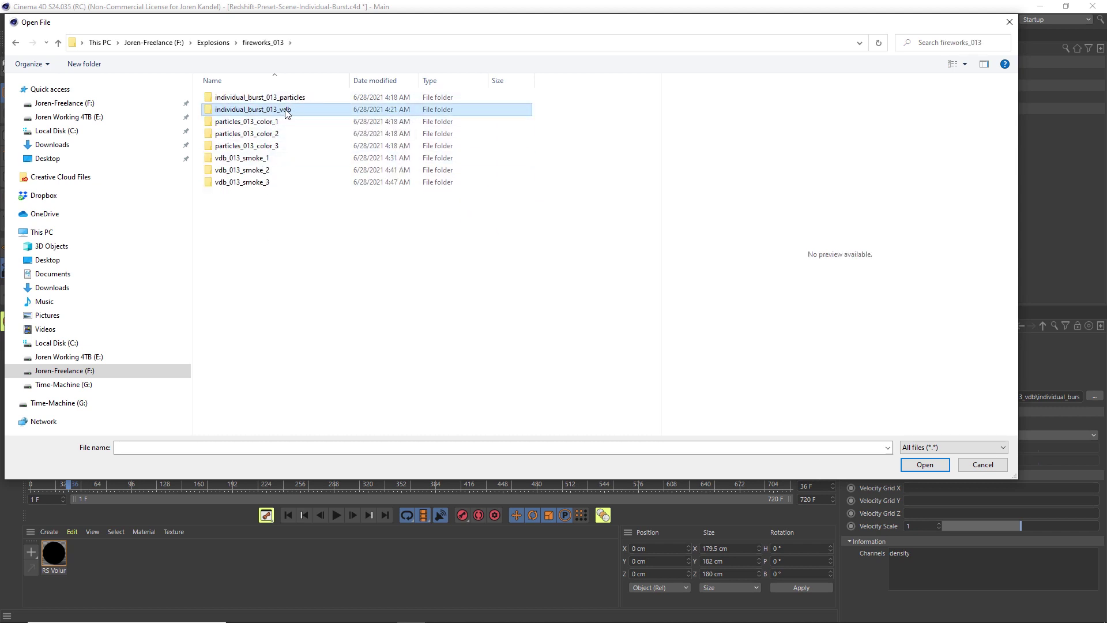
double_click(286, 112)
click(265, 98)
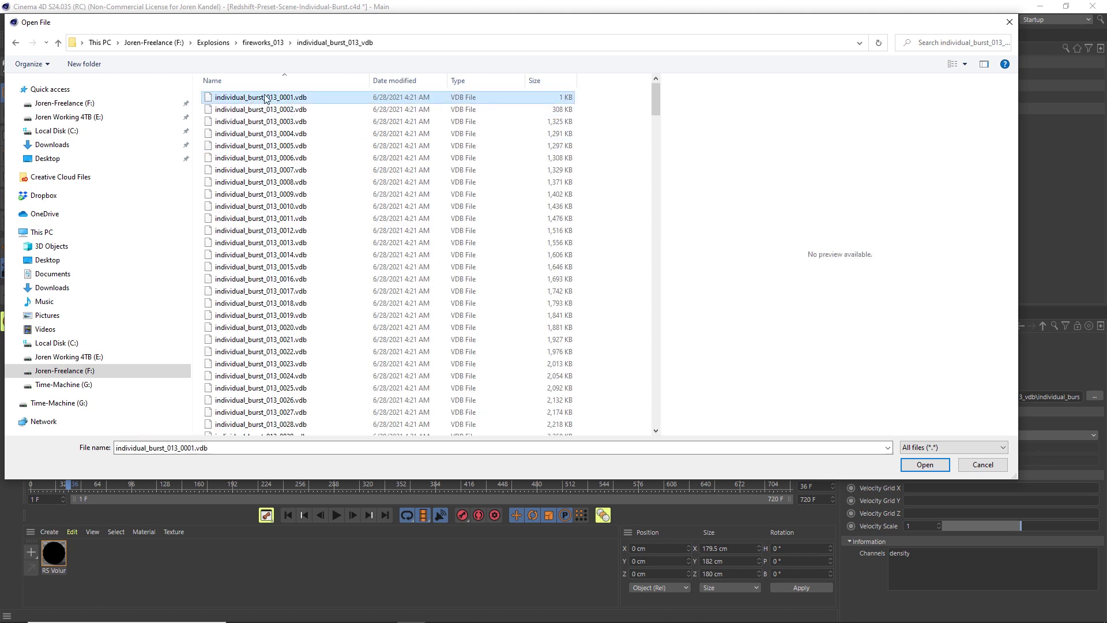
click(922, 465)
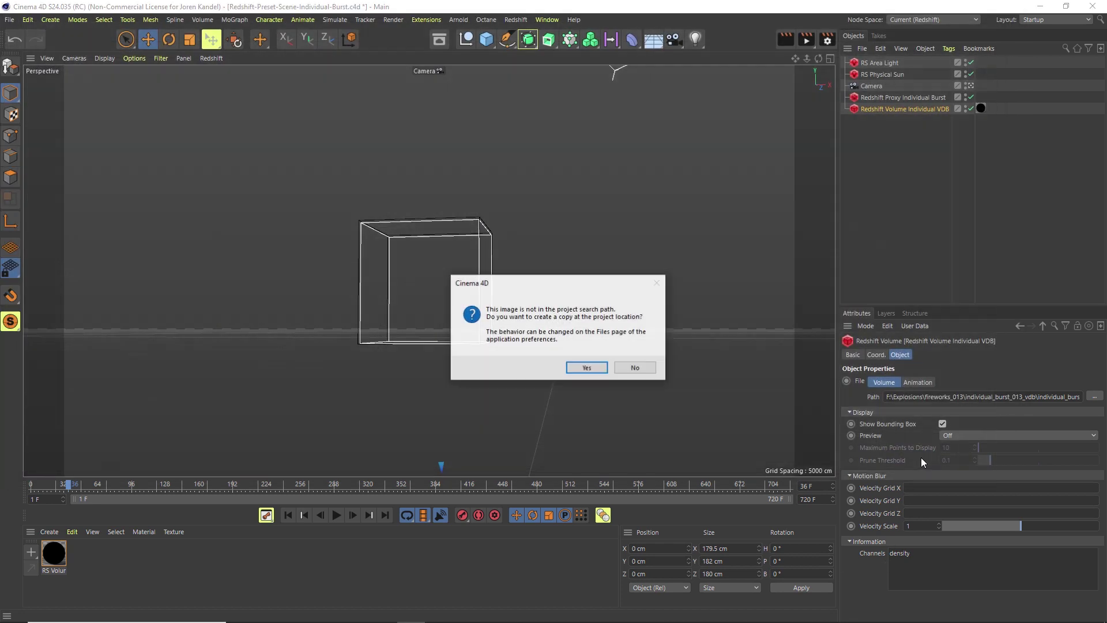
click(635, 369)
drag(995, 399, 1080, 396)
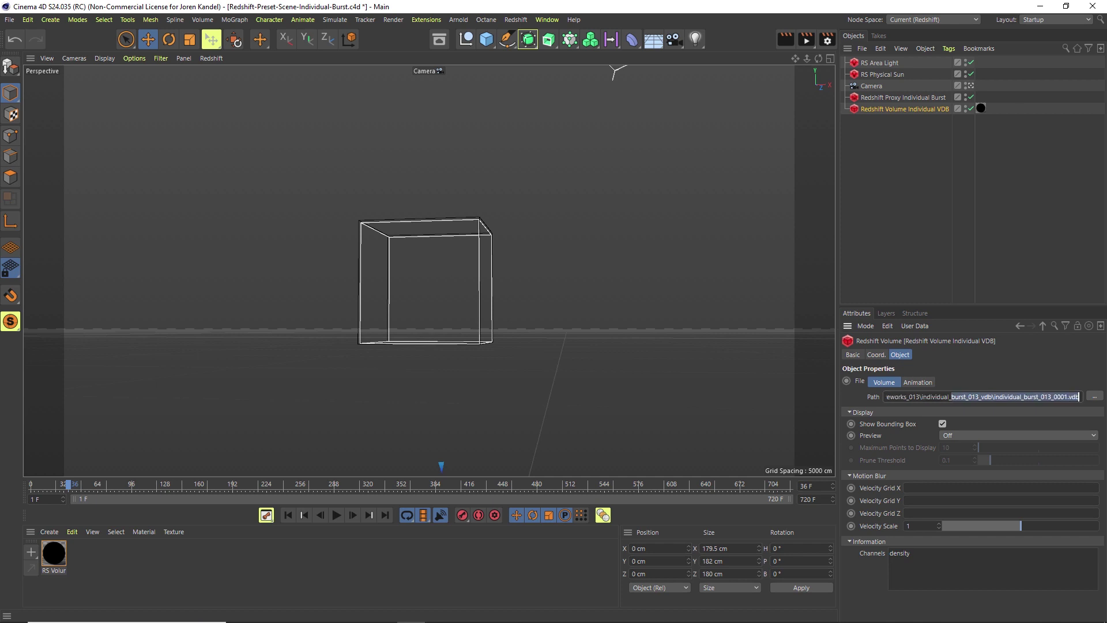
click(1037, 396)
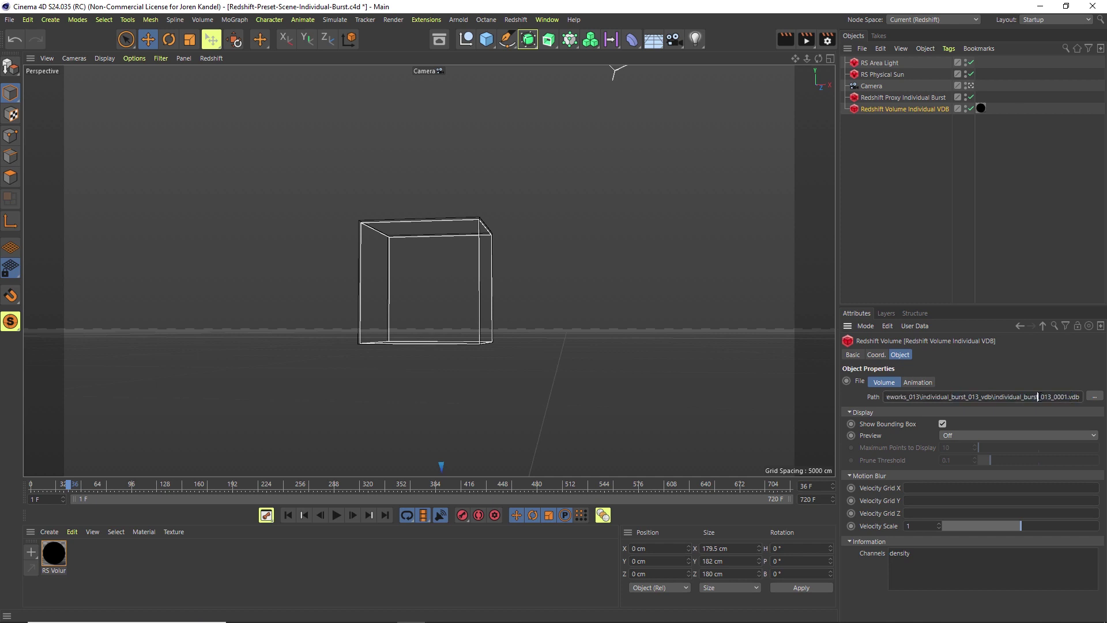
- Select Redshift Proxy Individual Burst and browse its Path to the Explosions folder
click(891, 98)
click(1057, 397)
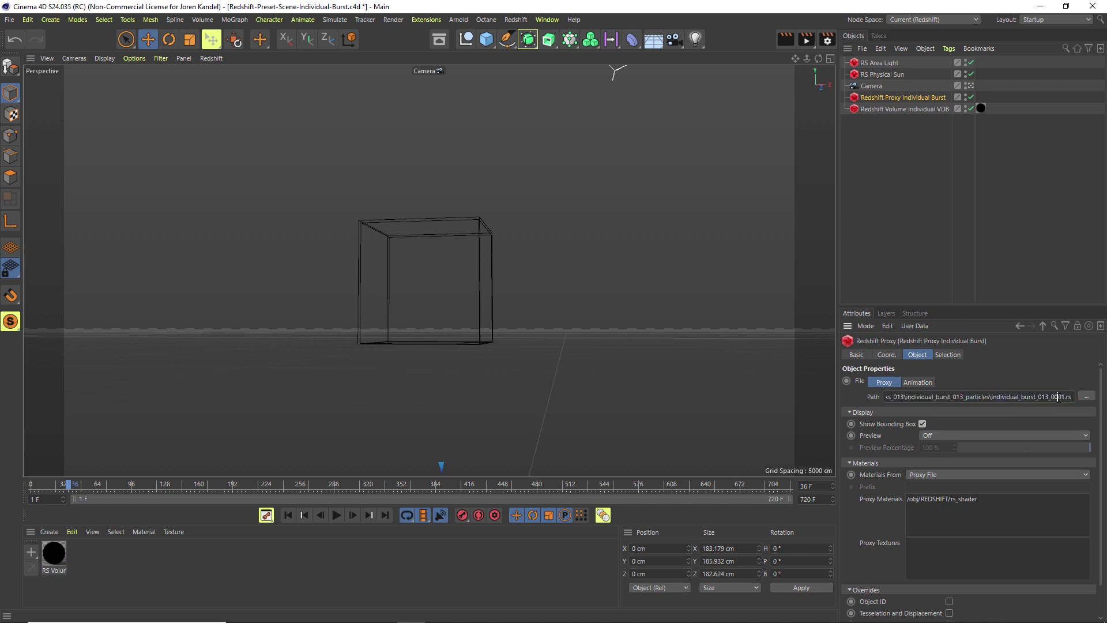
click(1069, 398)
click(1086, 397)
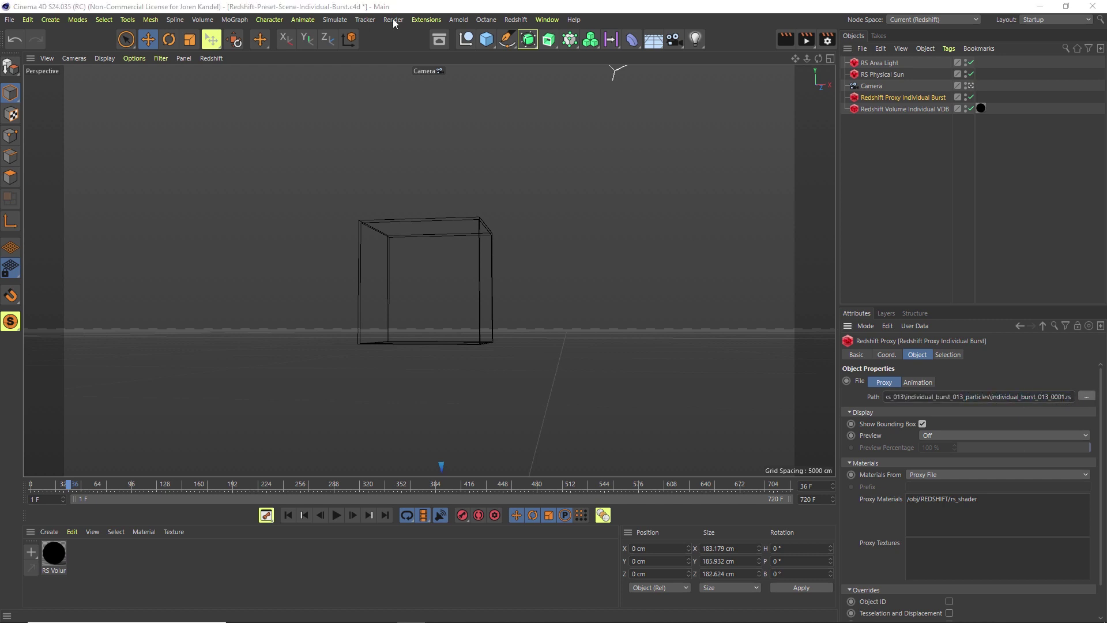
click(444, 40)
key(Return)
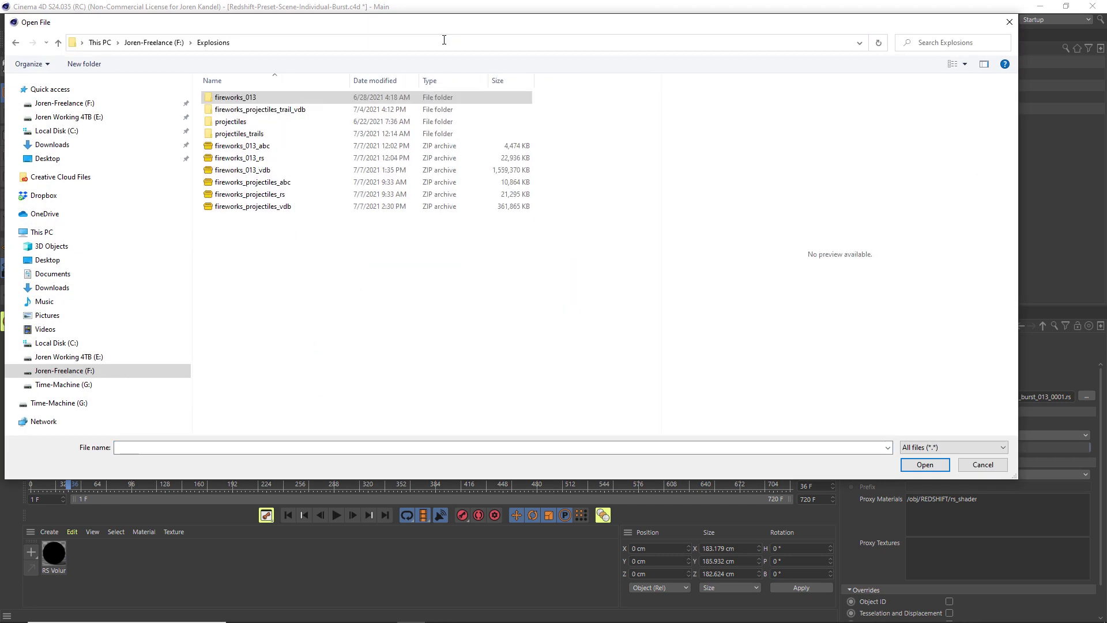
- Load individual_burst_013_0001.rs from fireworks_013\individual_burst_013_particles, declining to copy it
double_click(239, 98)
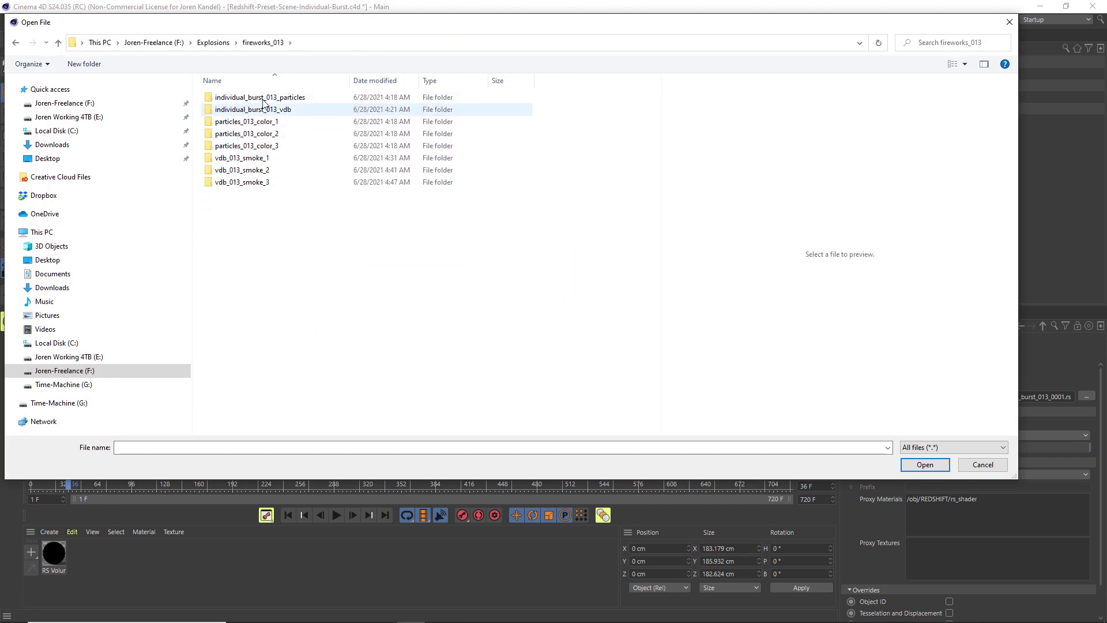
click(283, 99)
double_click(283, 101)
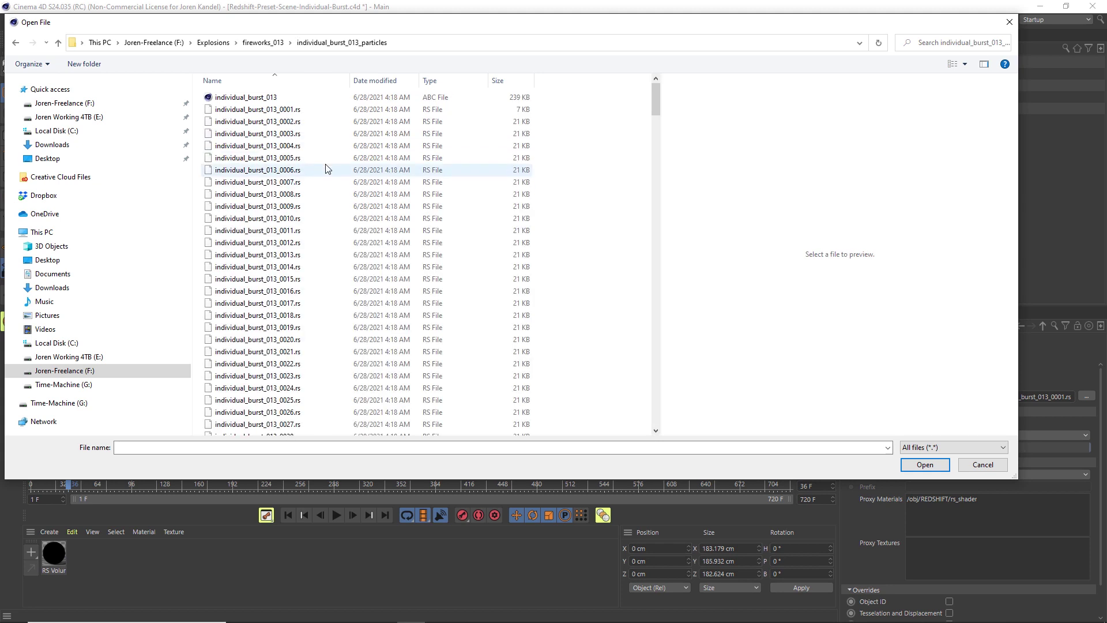
click(276, 99)
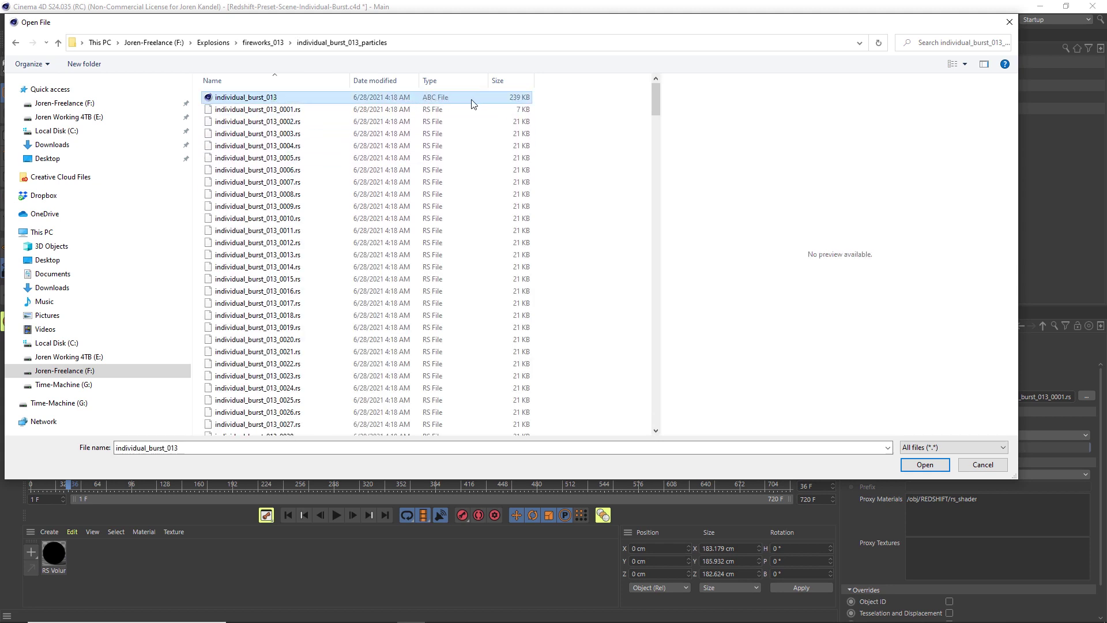
click(438, 110)
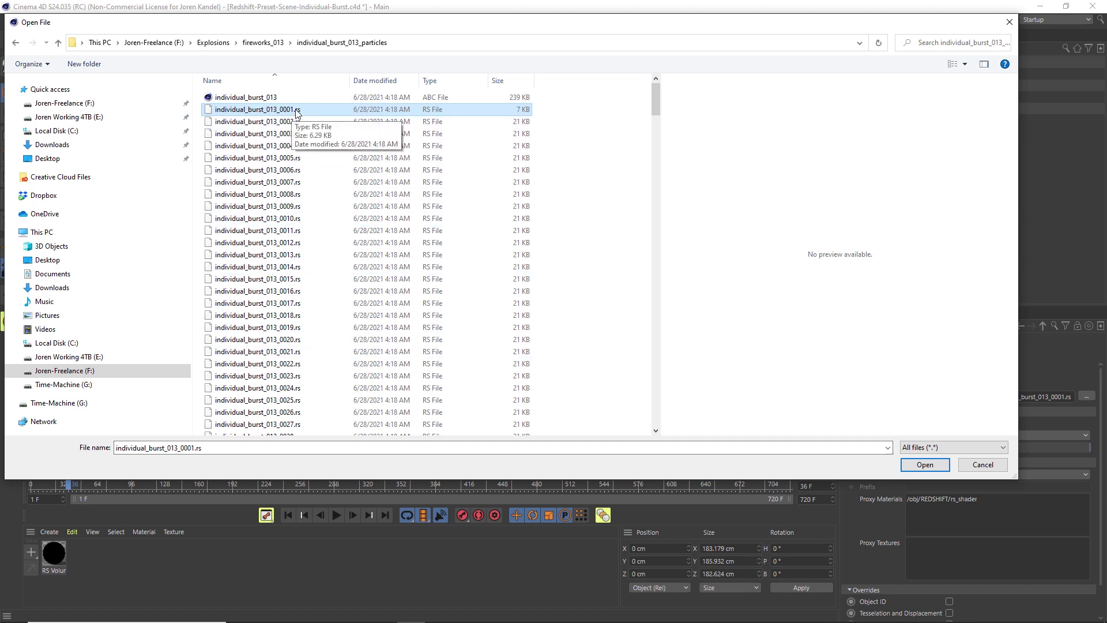
click(924, 465)
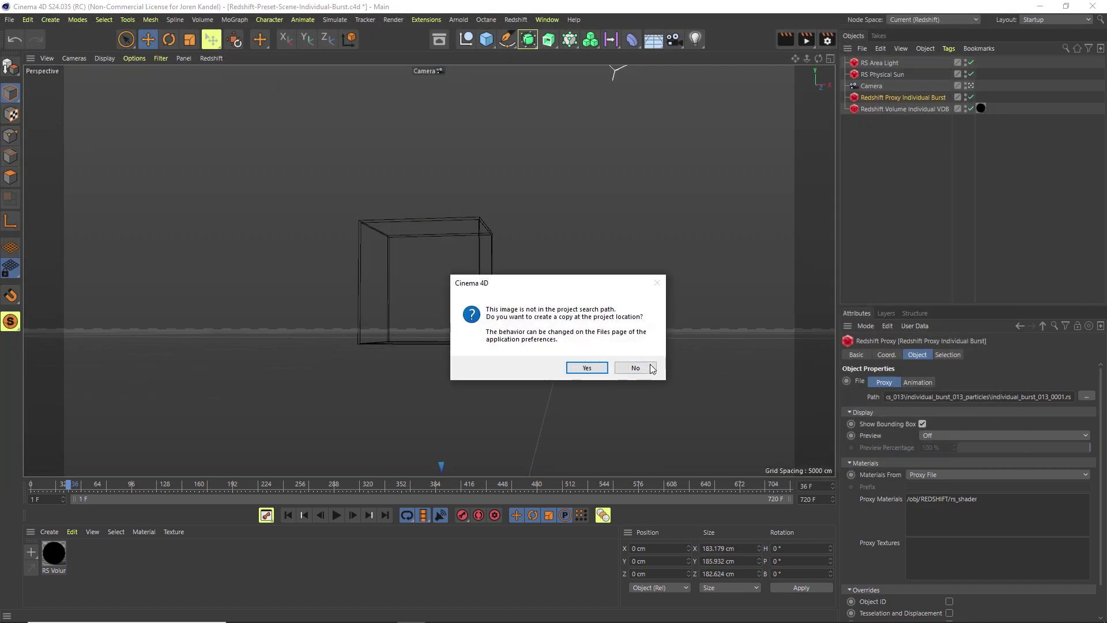
click(636, 367)
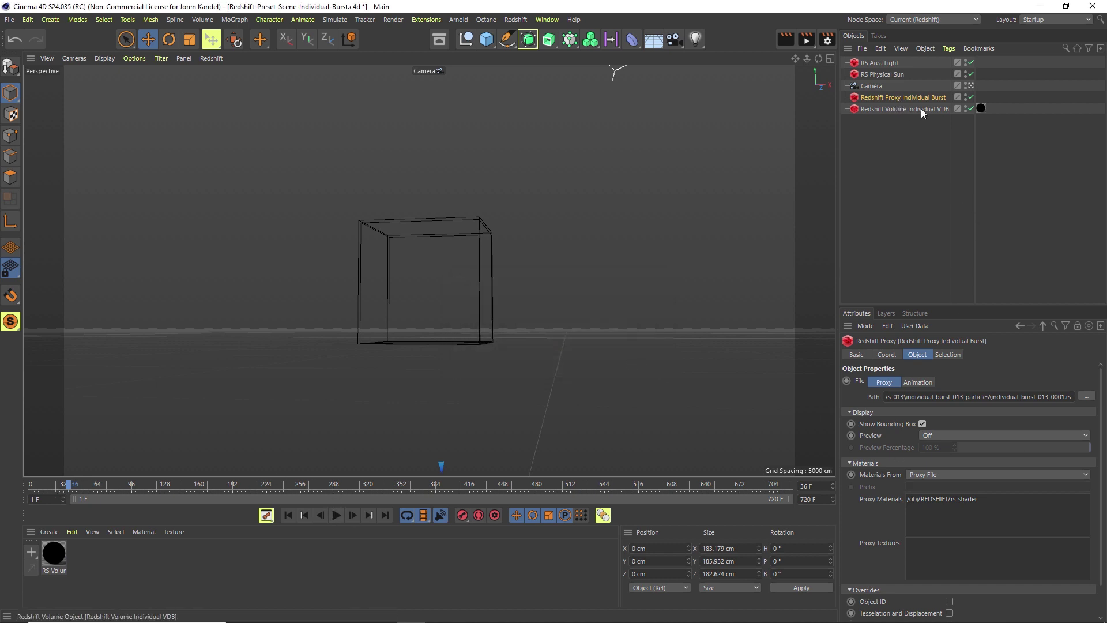
- Scrub to frame 47 and render the burst in the Redshift RenderView
drag(80, 486, 180, 493)
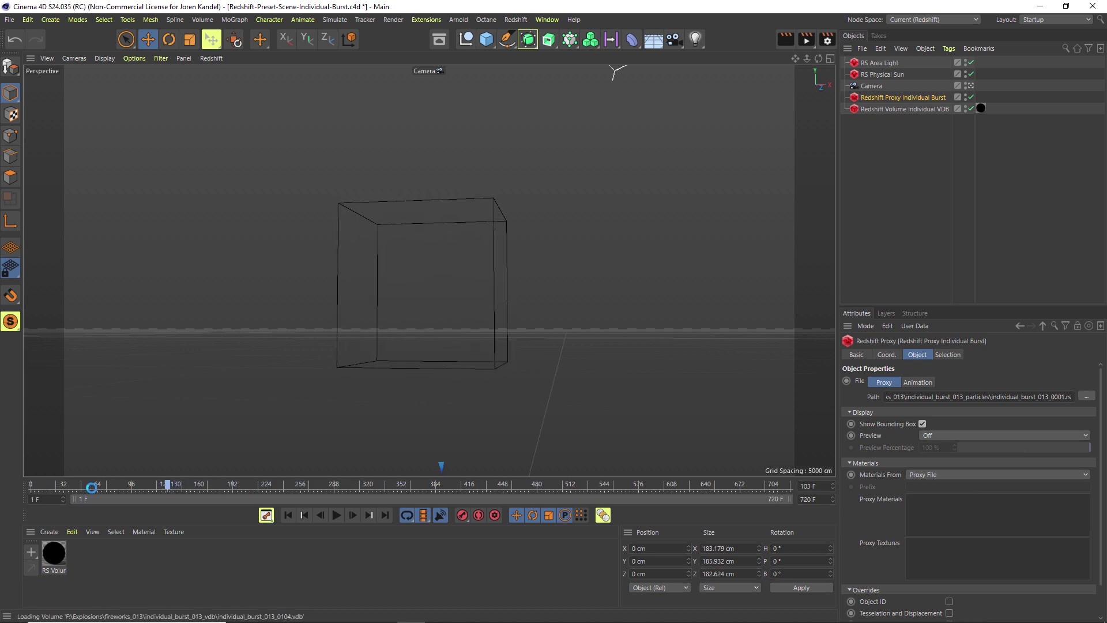
click(516, 20)
click(552, 117)
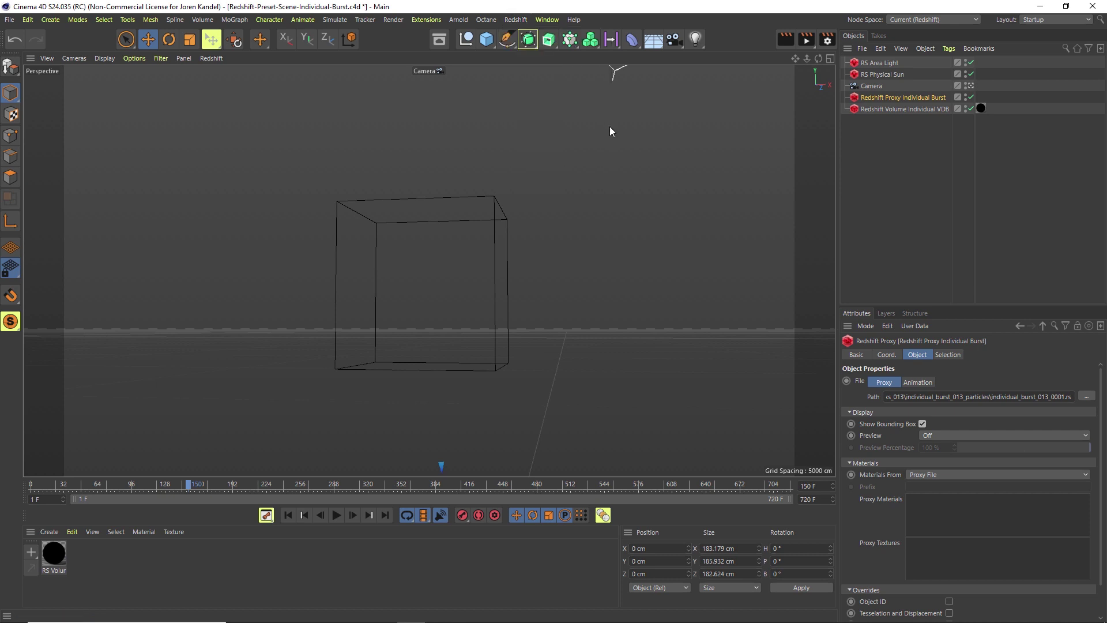
click(348, 54)
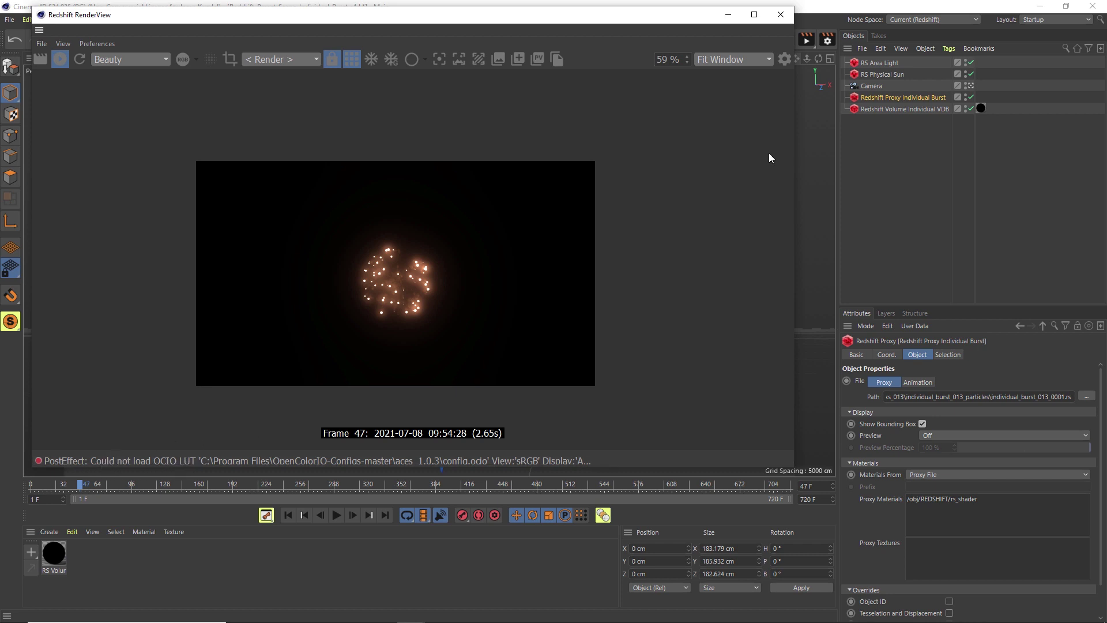
- Compare Linear, sRGB and Custom Gamma display modes, keep Linear, then close RenderView
click(787, 59)
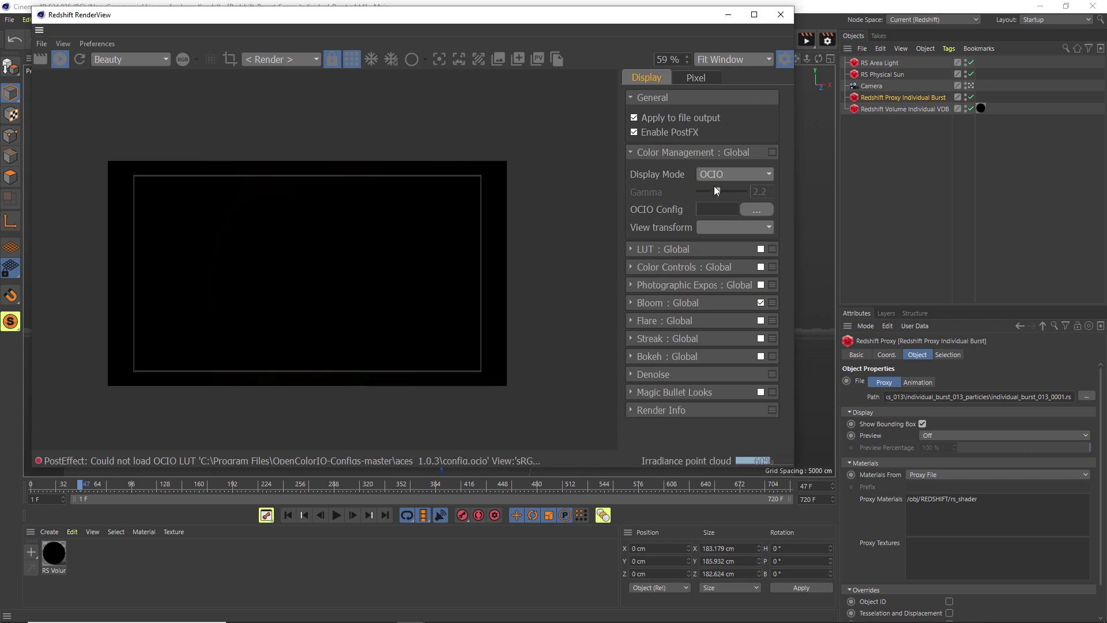
click(744, 174)
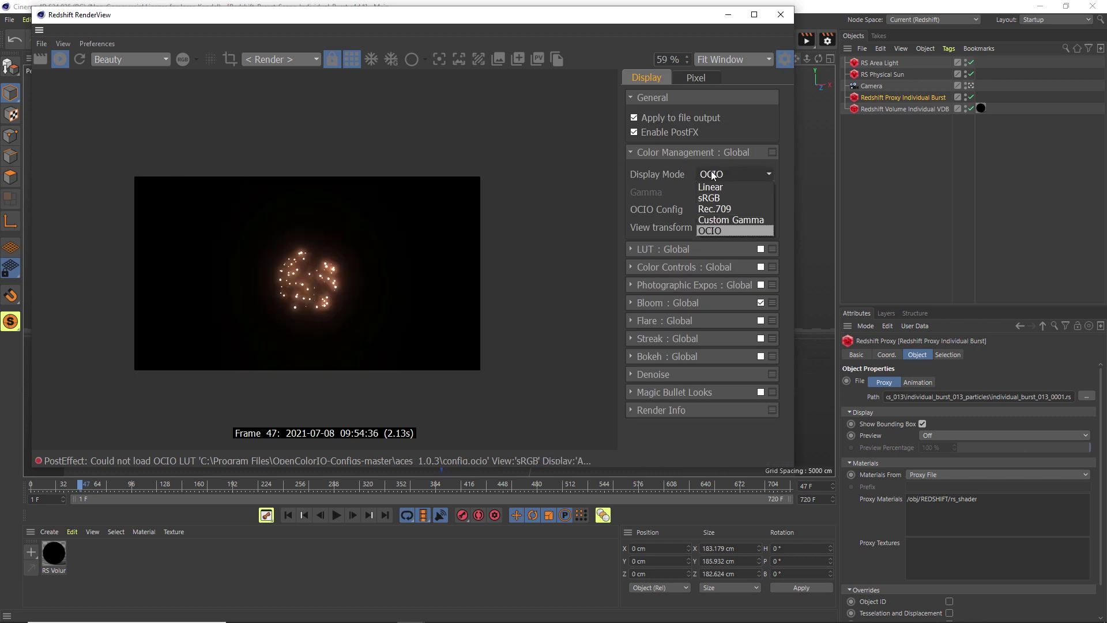
click(720, 187)
click(720, 175)
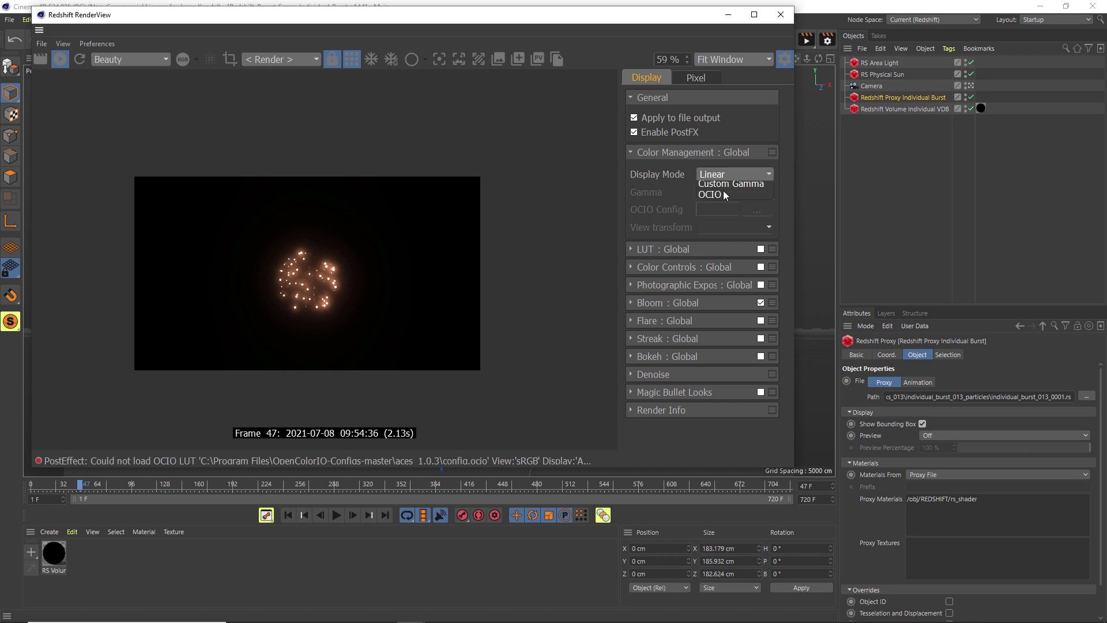
click(720, 198)
click(705, 177)
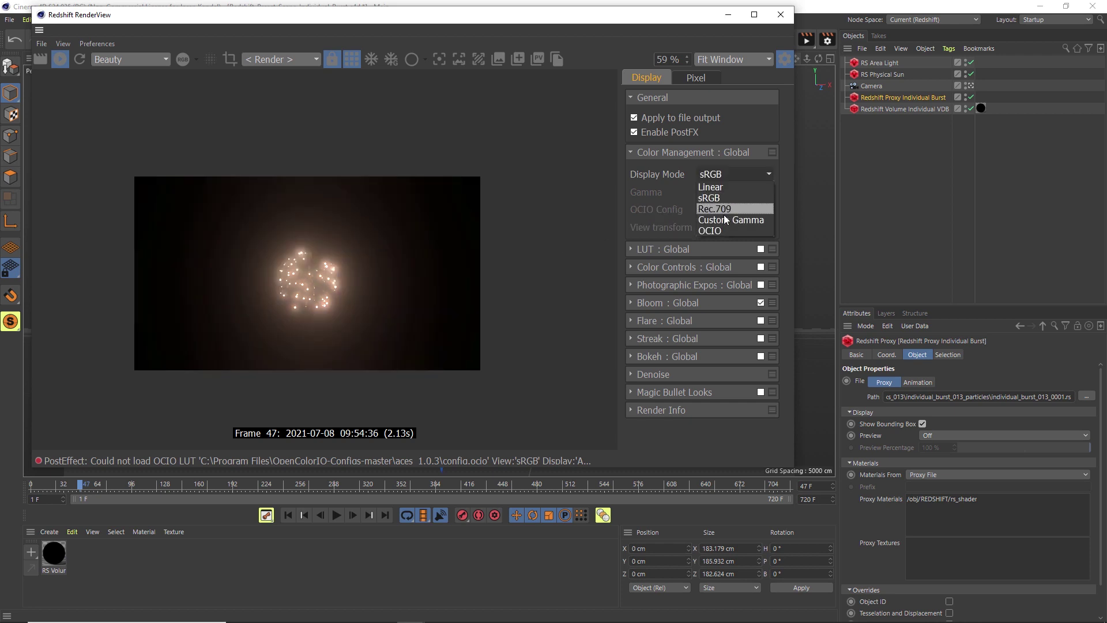
click(725, 211)
click(722, 175)
click(721, 188)
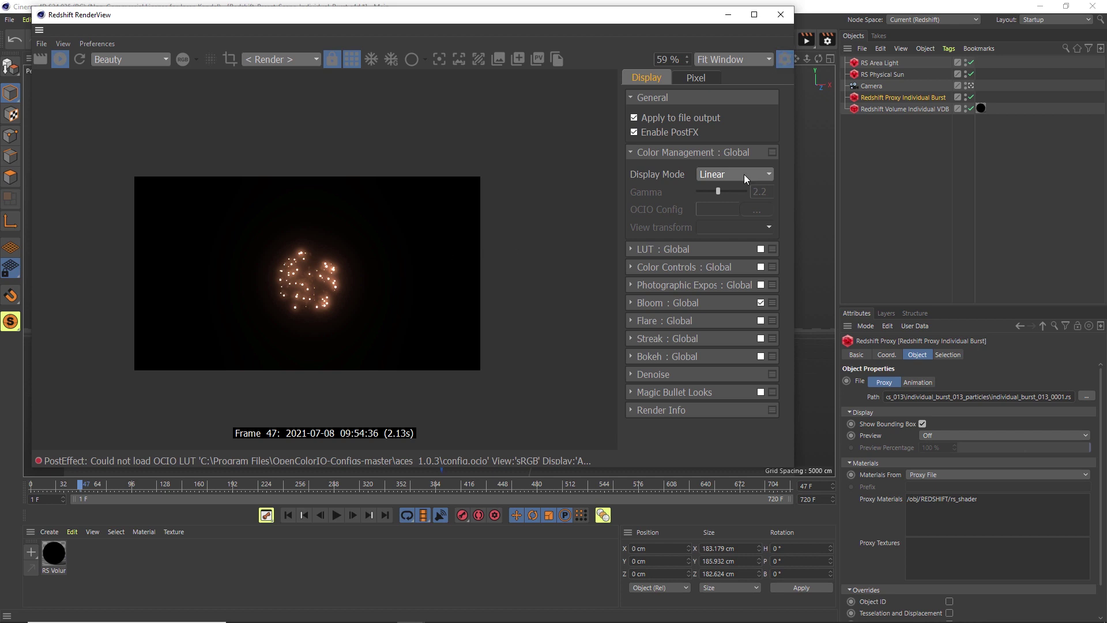
click(709, 186)
click(786, 58)
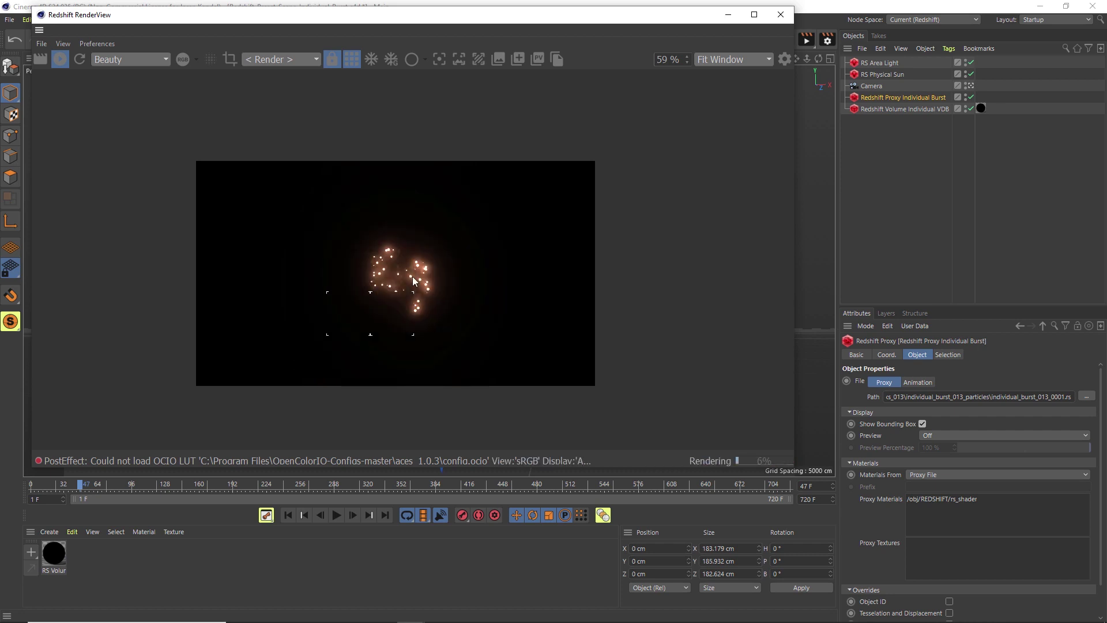
click(780, 15)
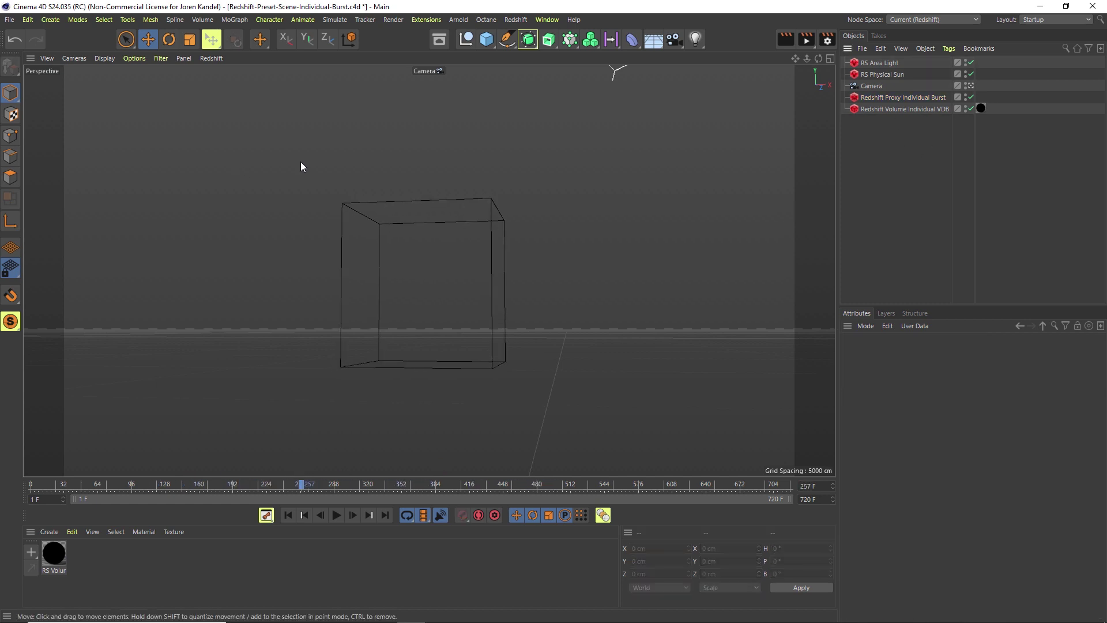
- Open Redshift-Preset-Scene-Multiple-Bursts.c4d from the starter folder in File Explorer
mouse_move(254, 619)
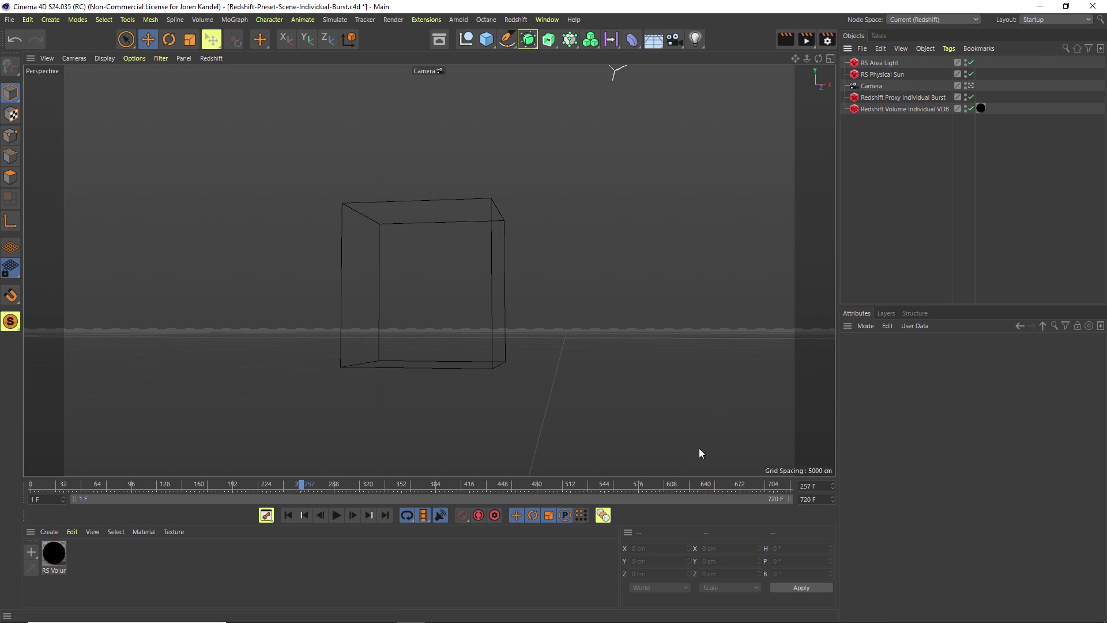
click(193, 554)
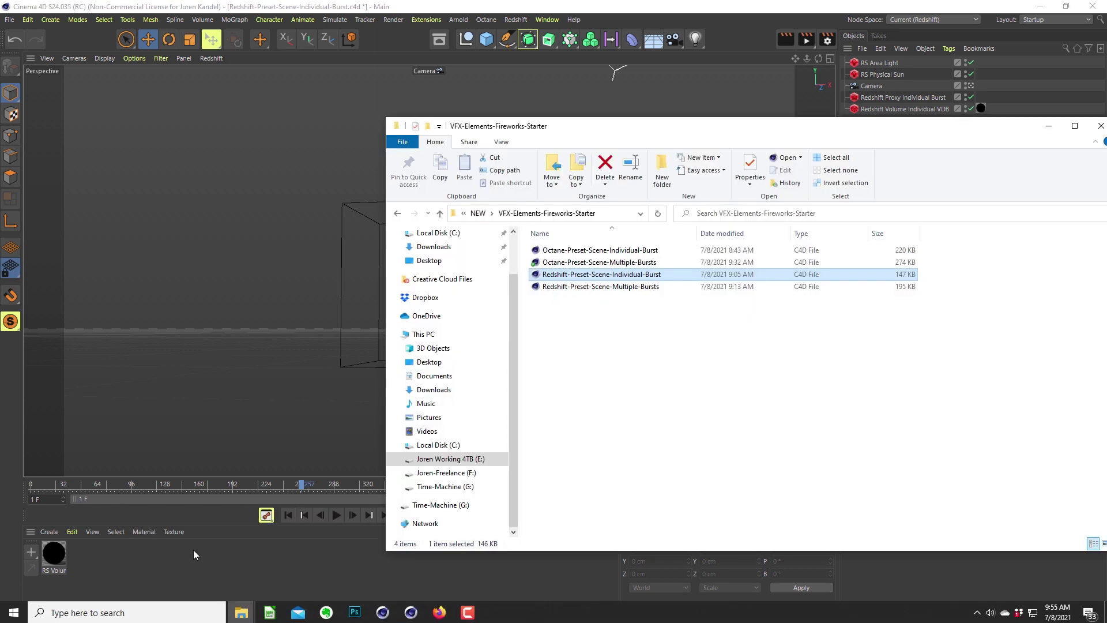
click(596, 287)
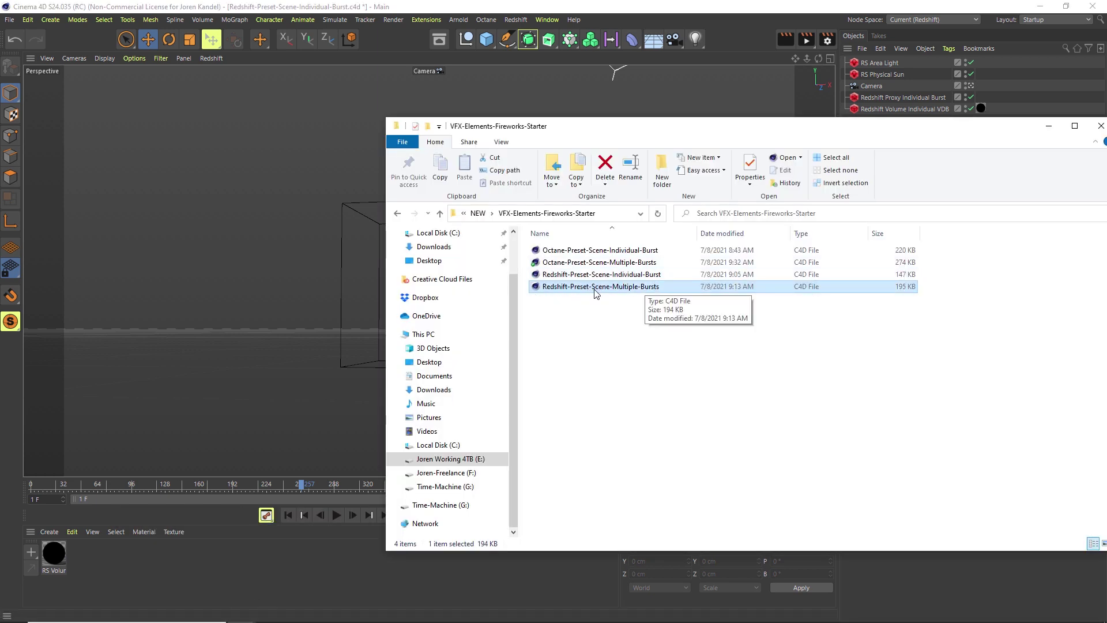
double_click(595, 287)
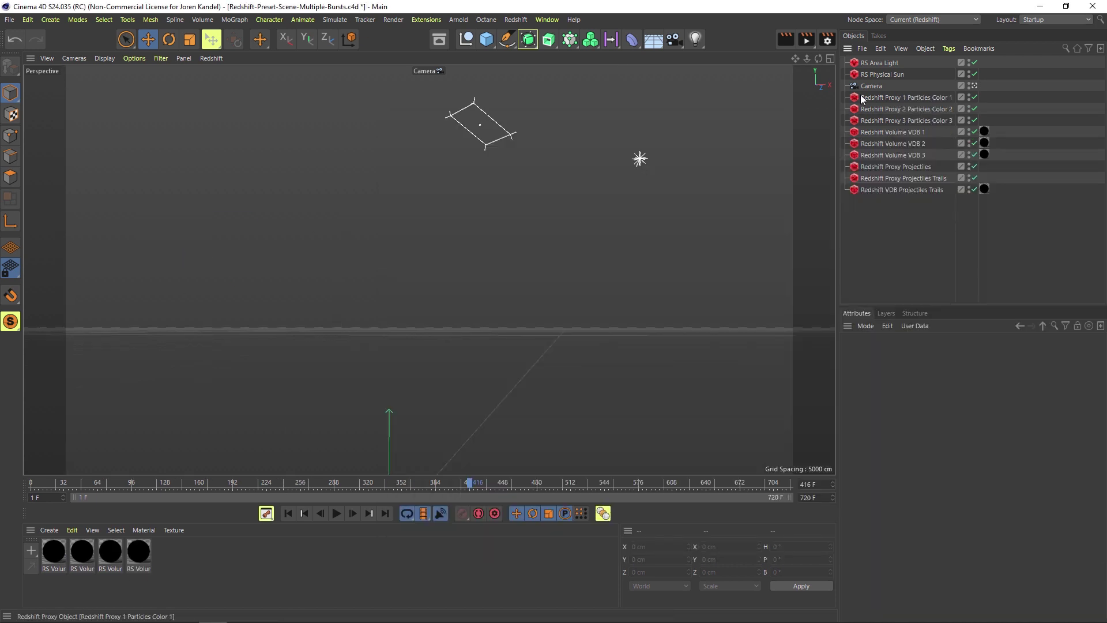
- Select Redshift VDB Projectiles Trails and browse its Path to the Explosions folder
click(875, 97)
shift+click(888, 189)
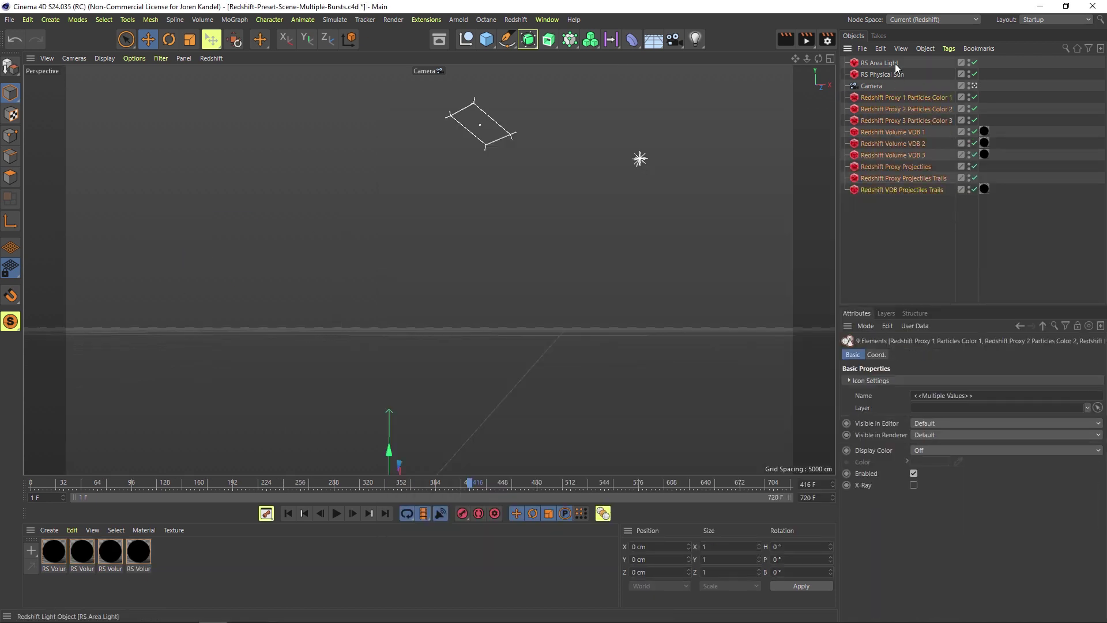
click(870, 206)
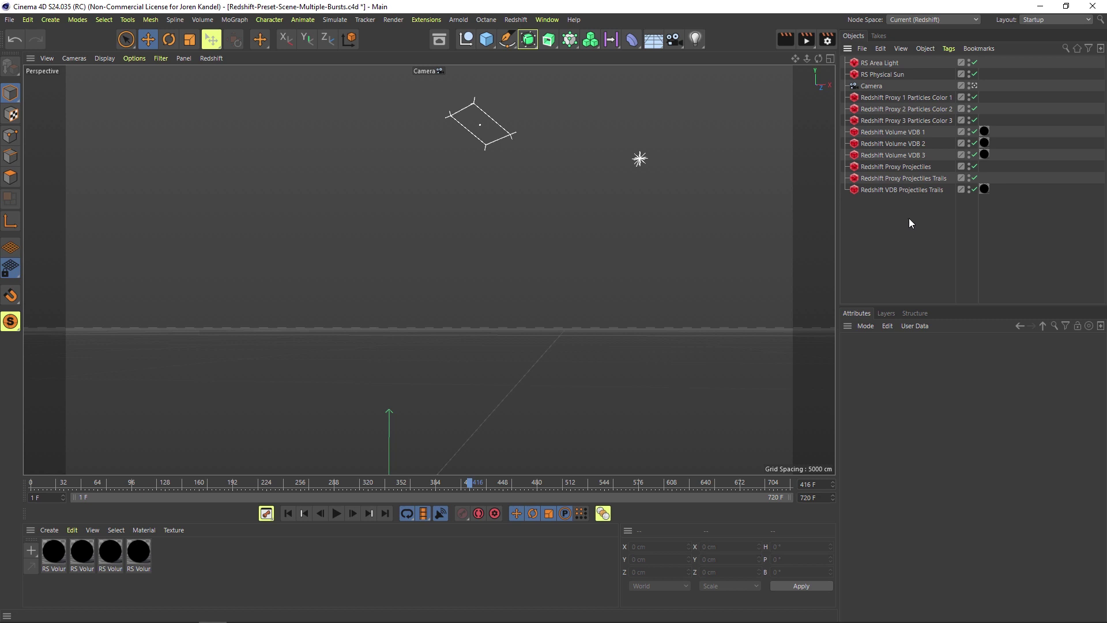
drag(870, 166, 923, 167)
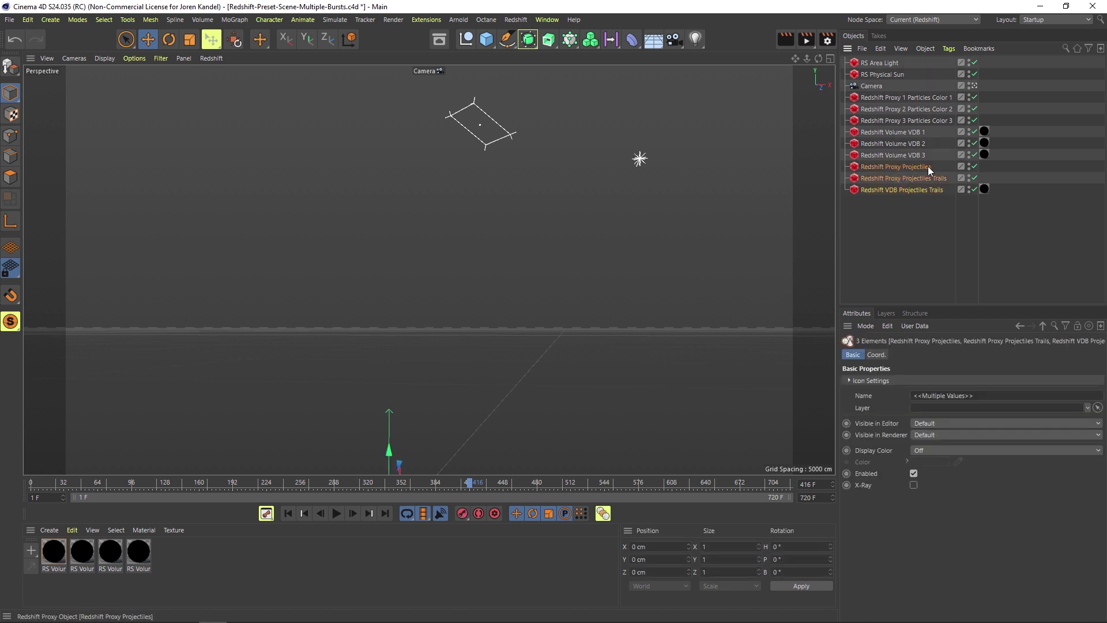
click(906, 221)
click(886, 191)
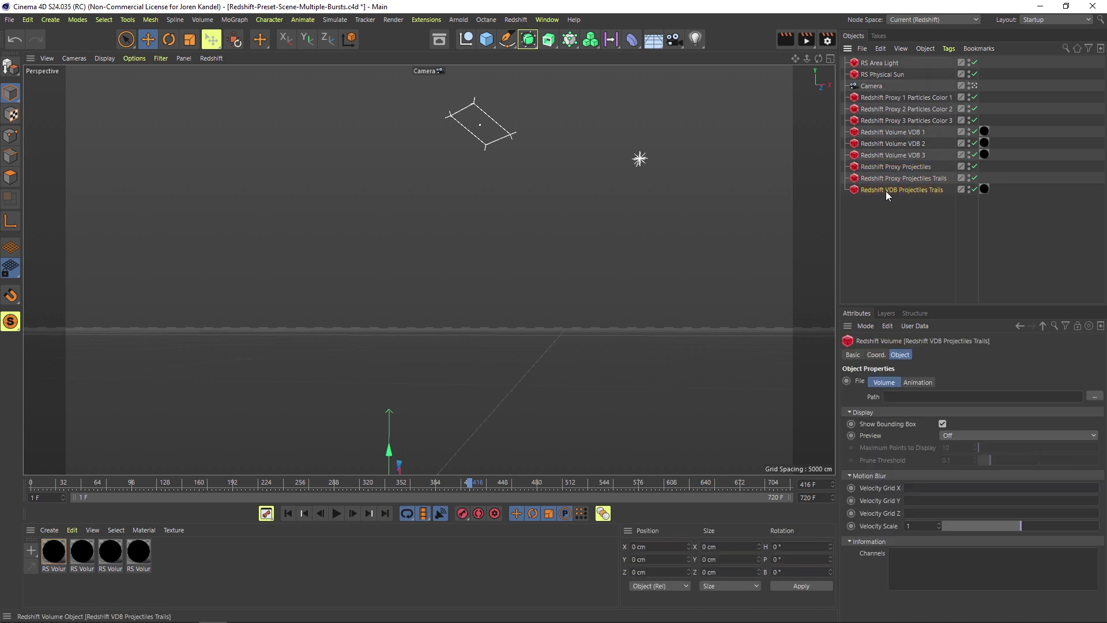
click(1094, 397)
click(401, 44)
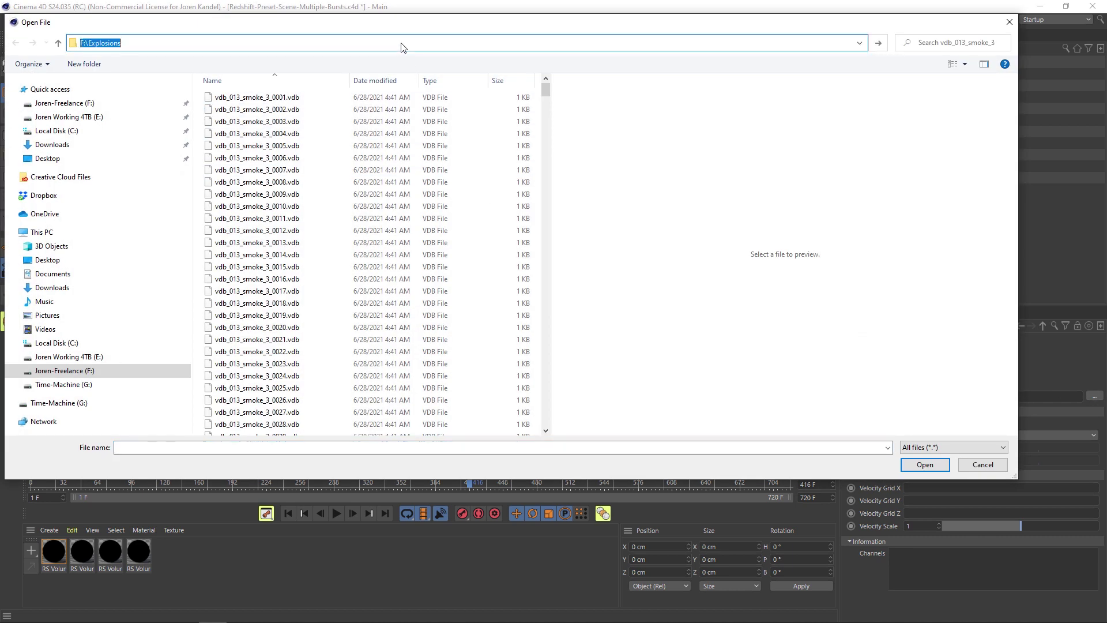
key(Return)
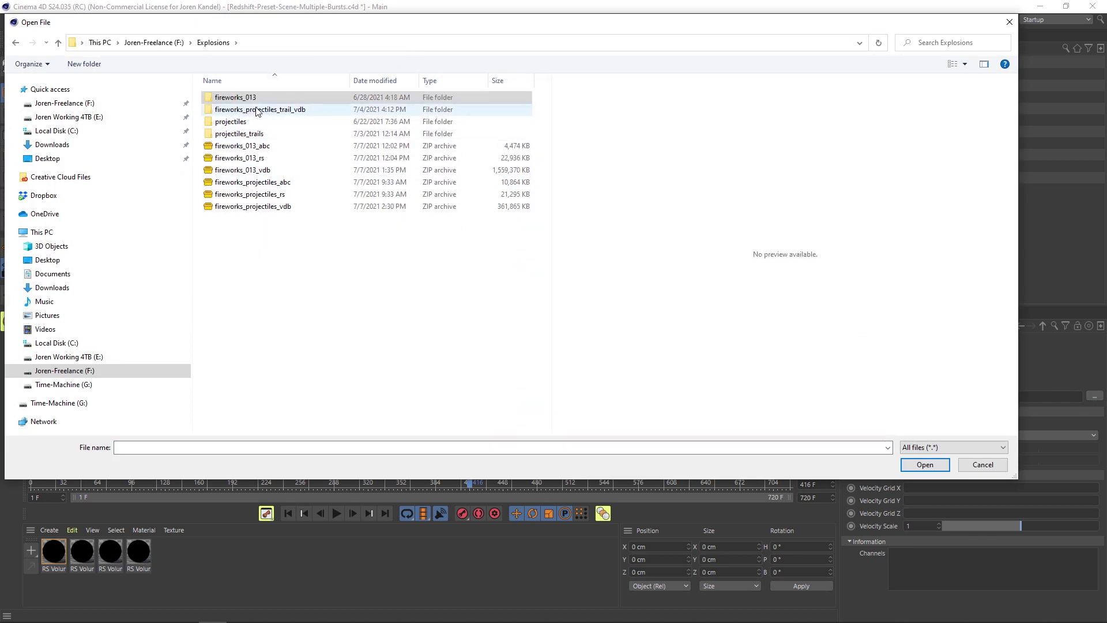
- Load the first fireworks_projectiles_trail_vdb file into the trails volume without copying it
click(233, 122)
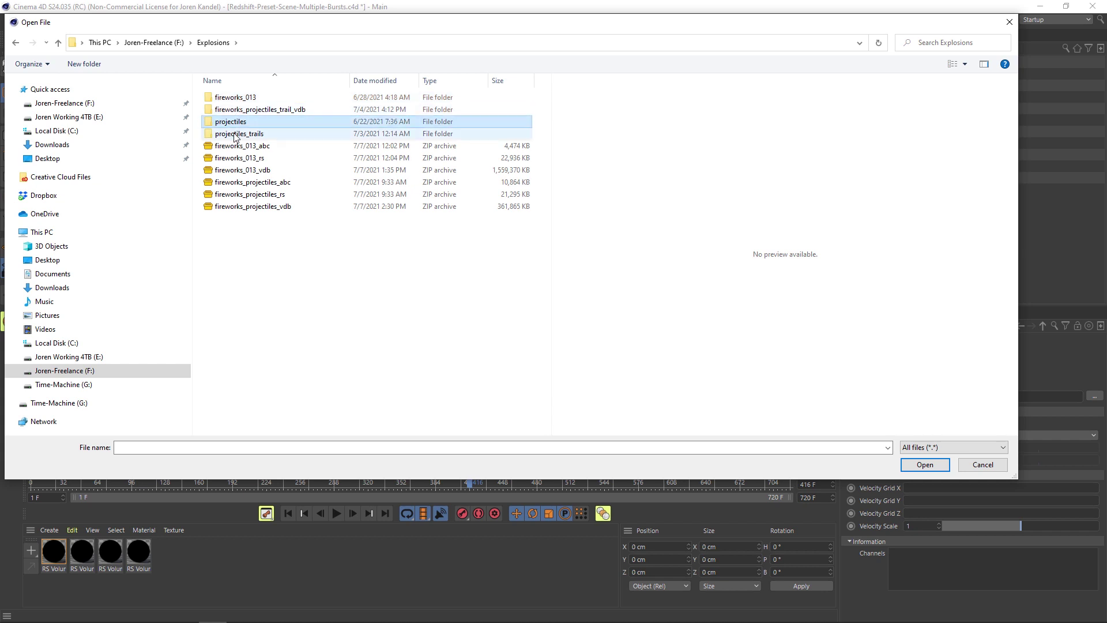
click(281, 115)
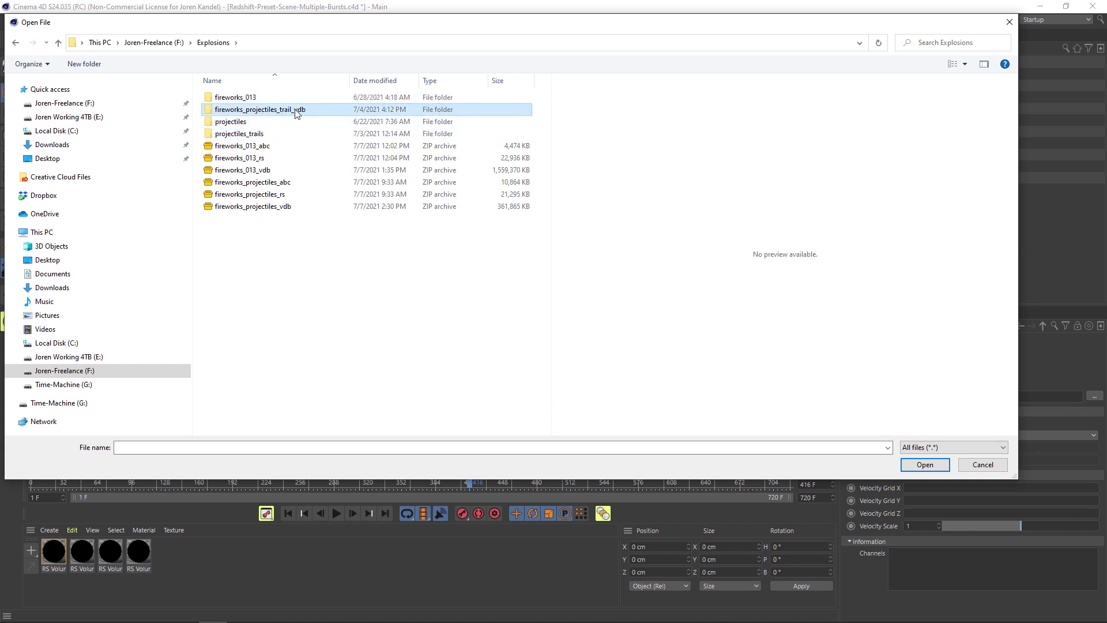
double_click(295, 113)
click(247, 101)
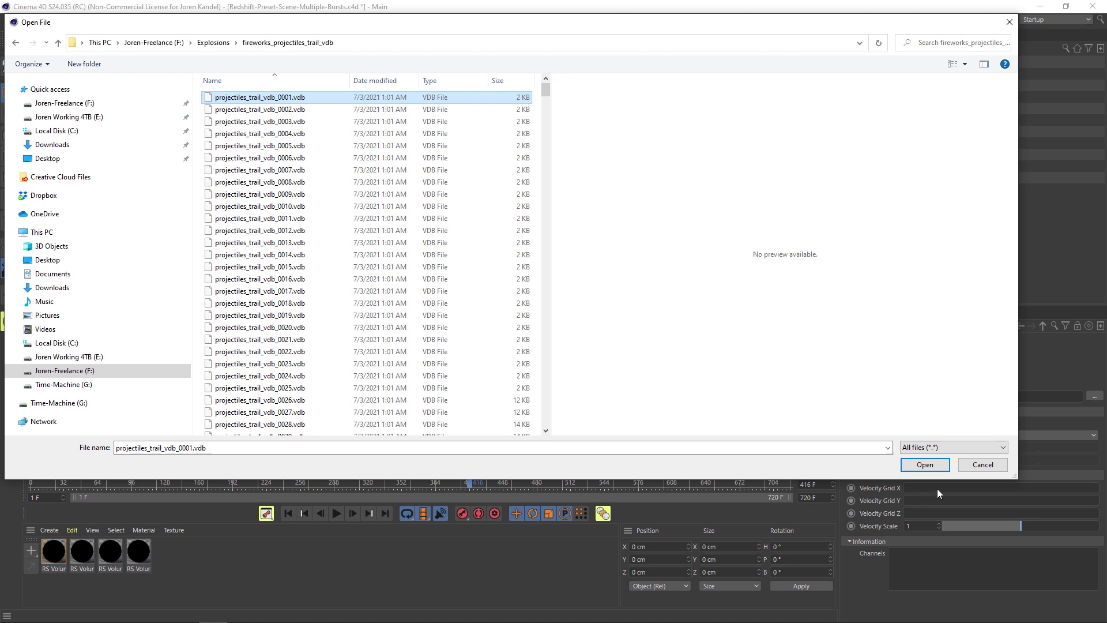
click(924, 465)
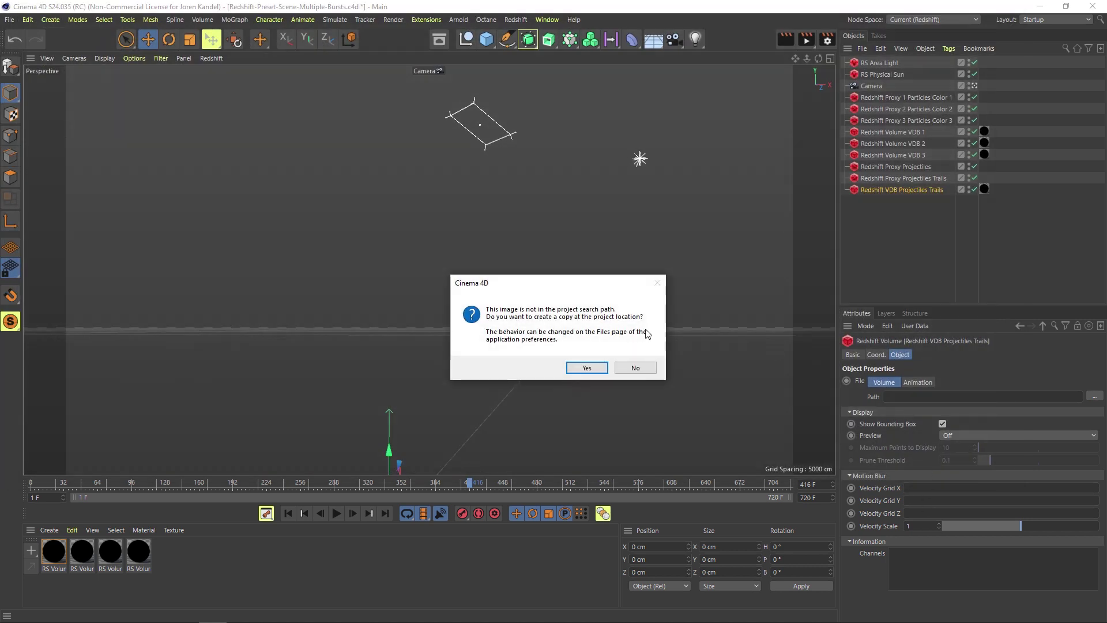
click(635, 368)
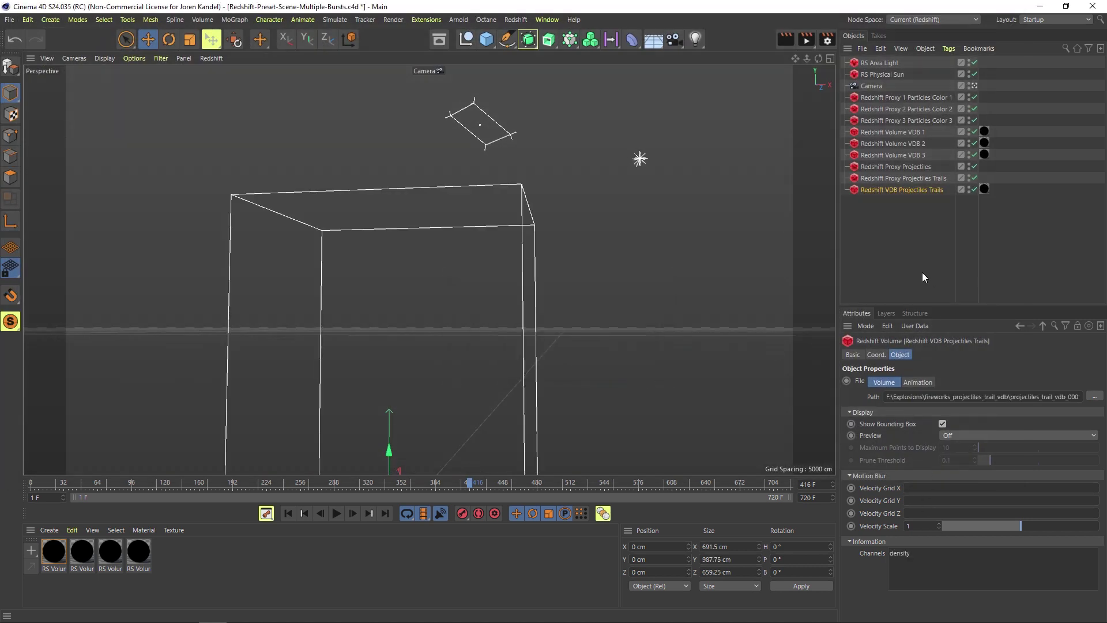
- Link Redshift Proxy Projectiles Trails to projectiles_trails_0001.rs, declining to copy it
click(888, 178)
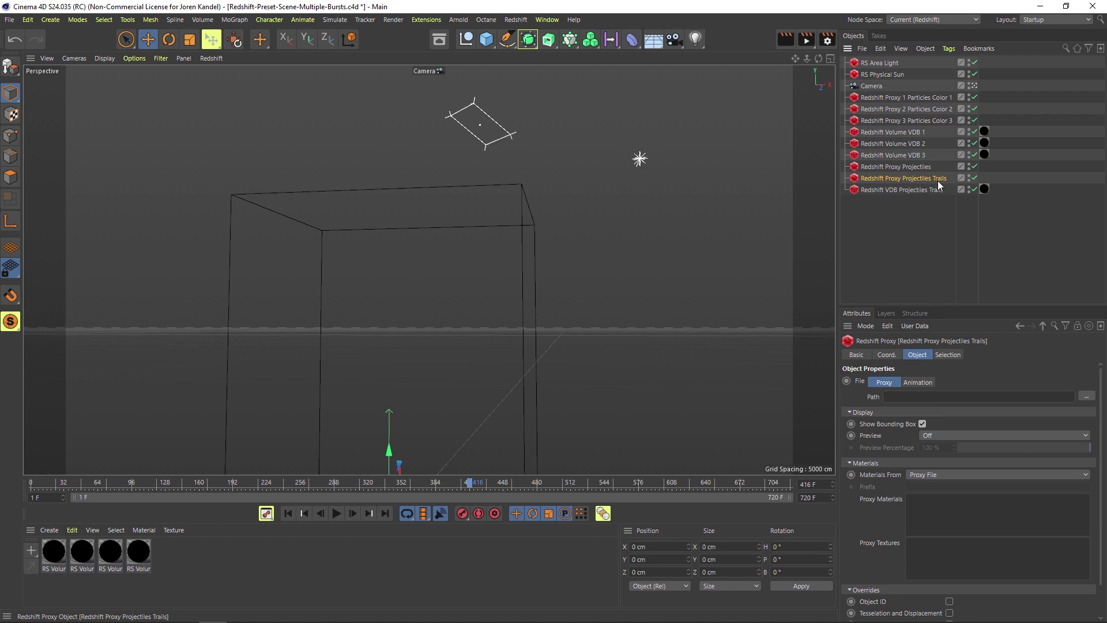
click(1088, 397)
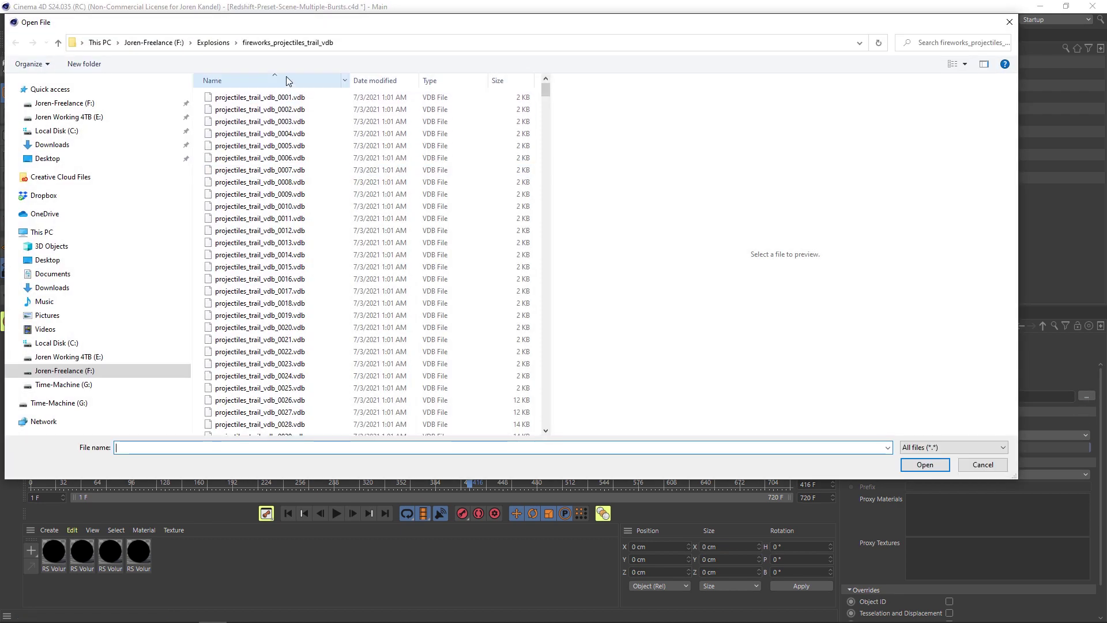
click(213, 43)
click(233, 135)
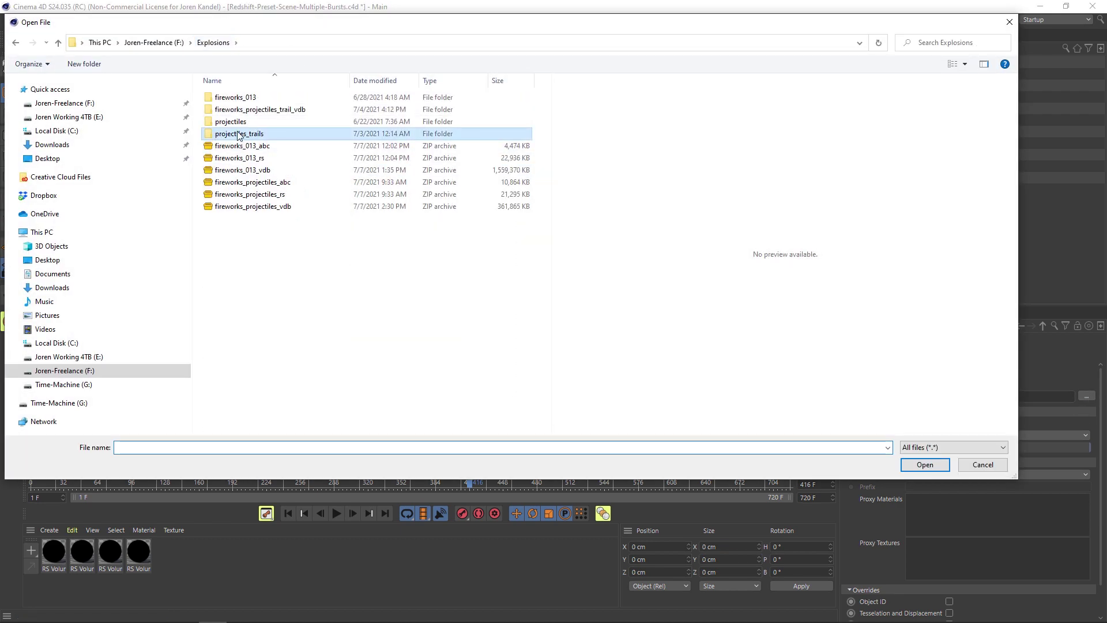
double_click(232, 135)
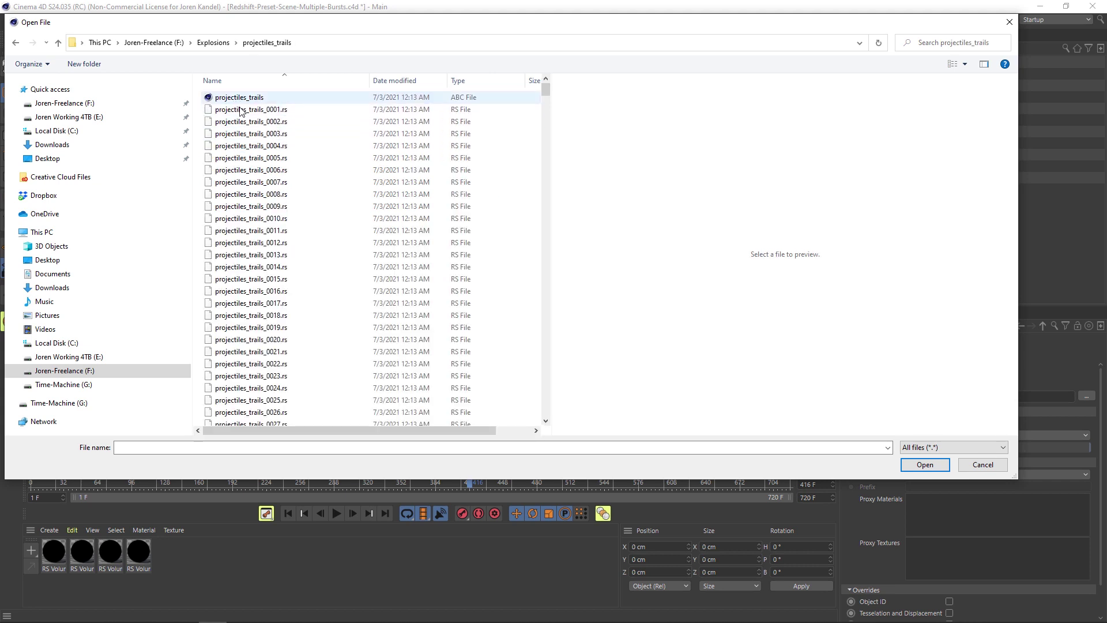
click(283, 110)
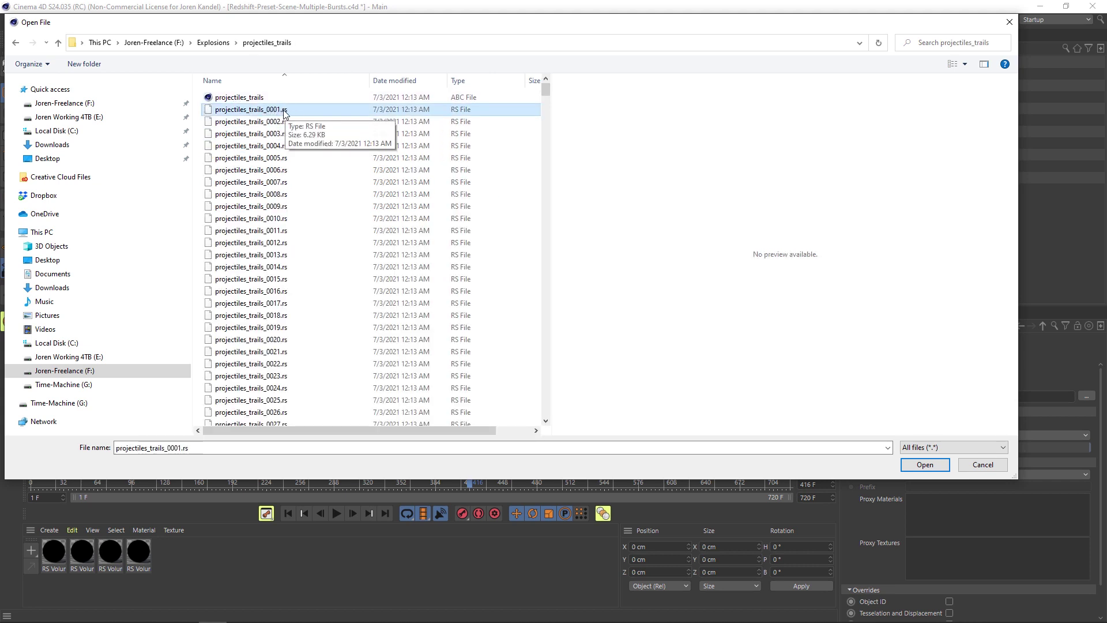
click(945, 469)
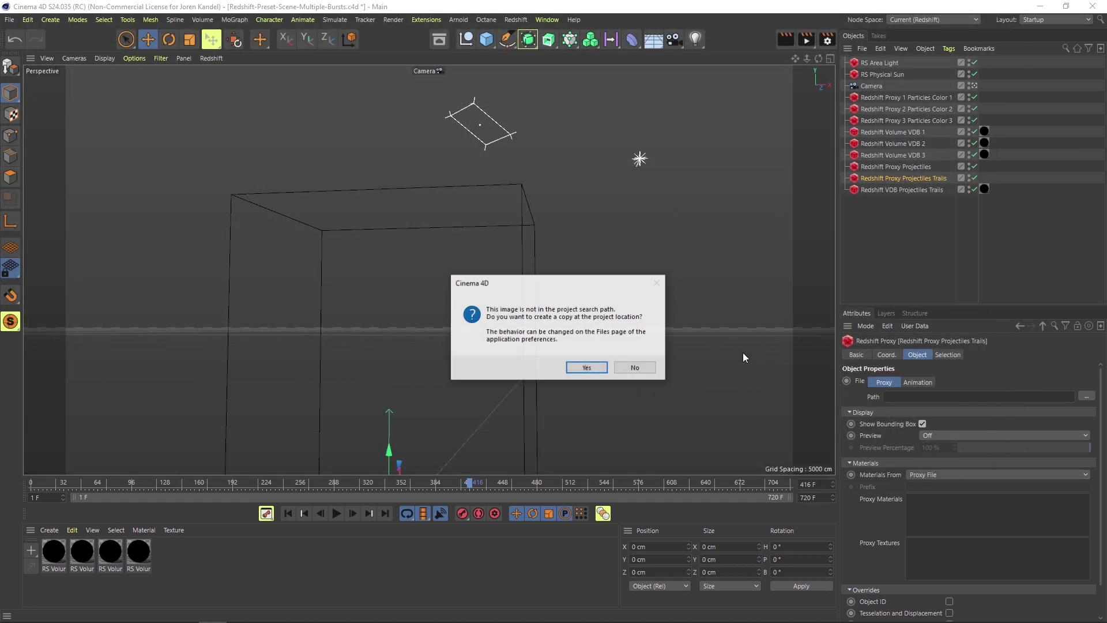
click(650, 370)
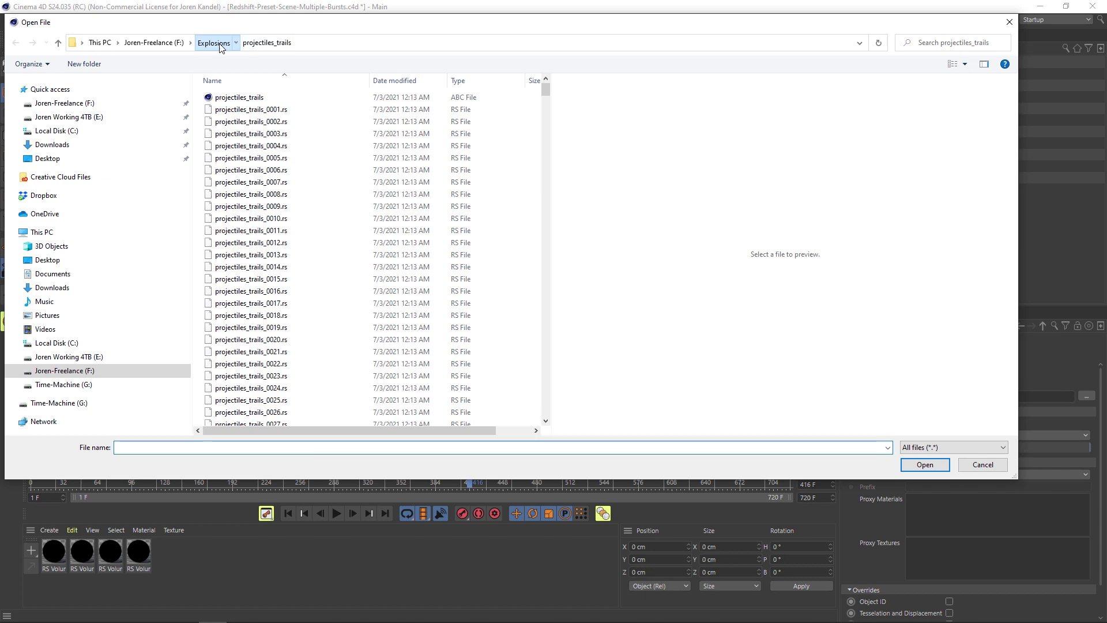
- Link the Projectiles proxy to projectiles_0001.rs without copying it into the project
click(221, 48)
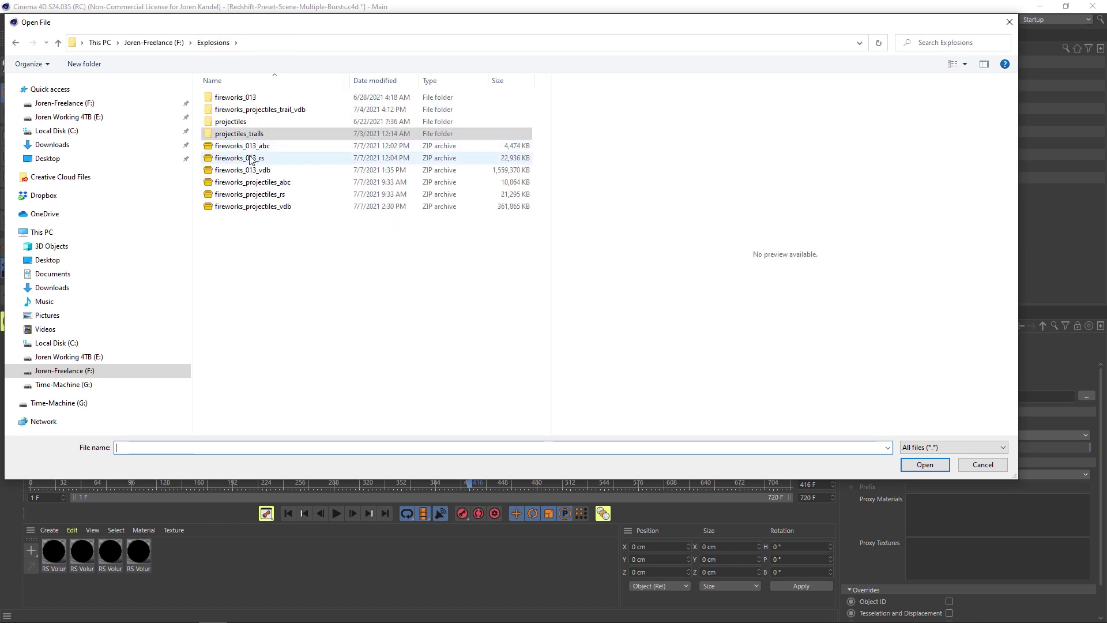
double_click(236, 121)
click(250, 110)
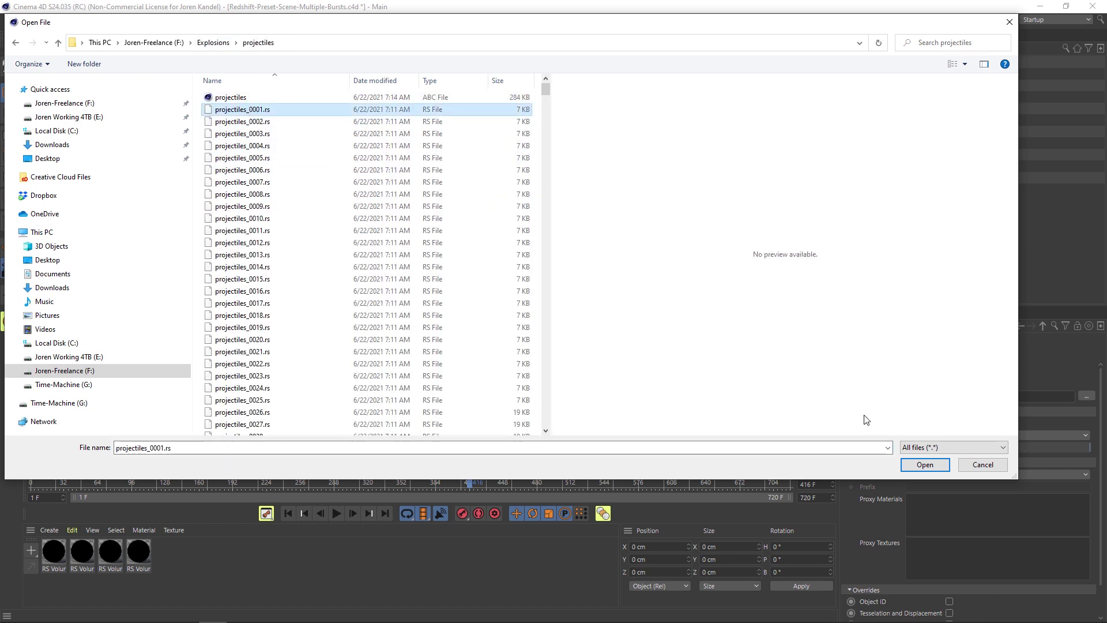
click(945, 469)
click(636, 367)
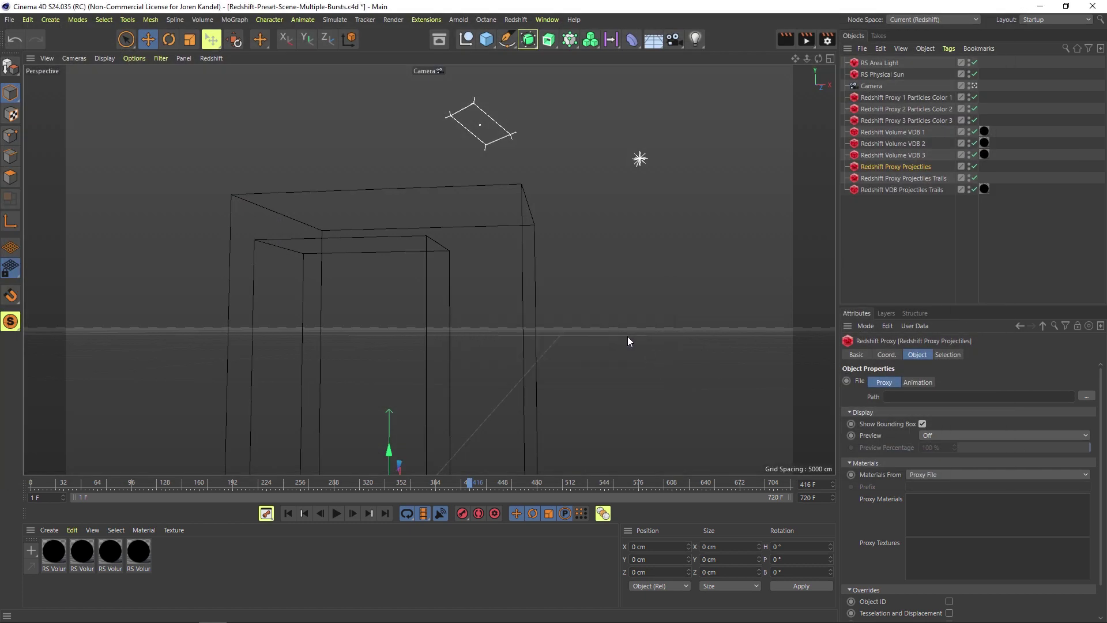
drag(98, 486, 269, 486)
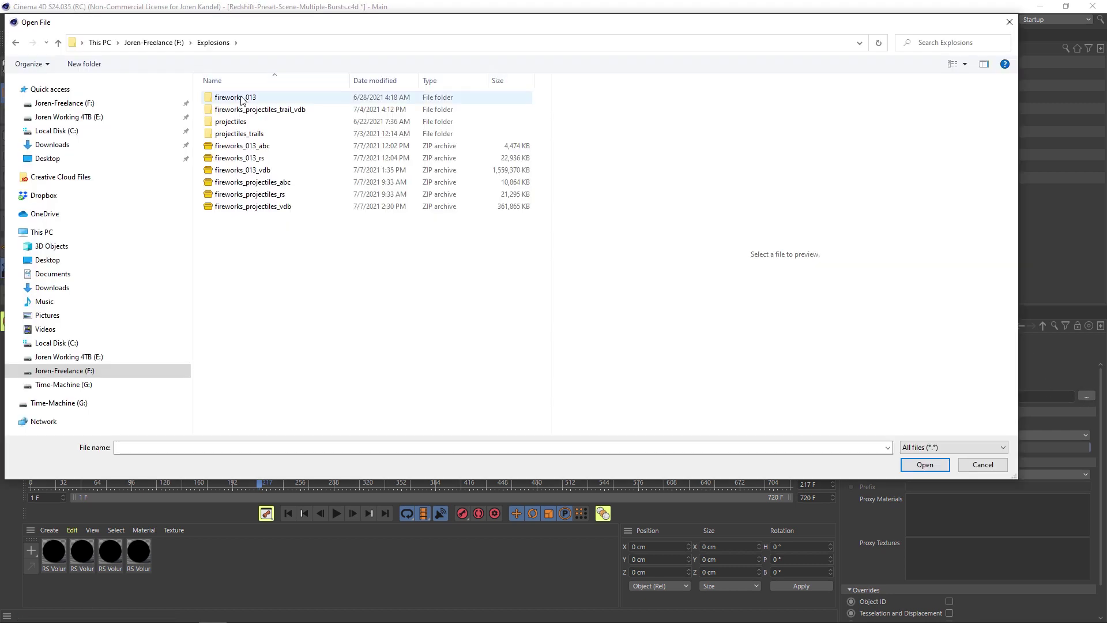
- Point Particles Color 1 at the first particles_013_color_1 .rs frame, declining to copy
double_click(248, 95)
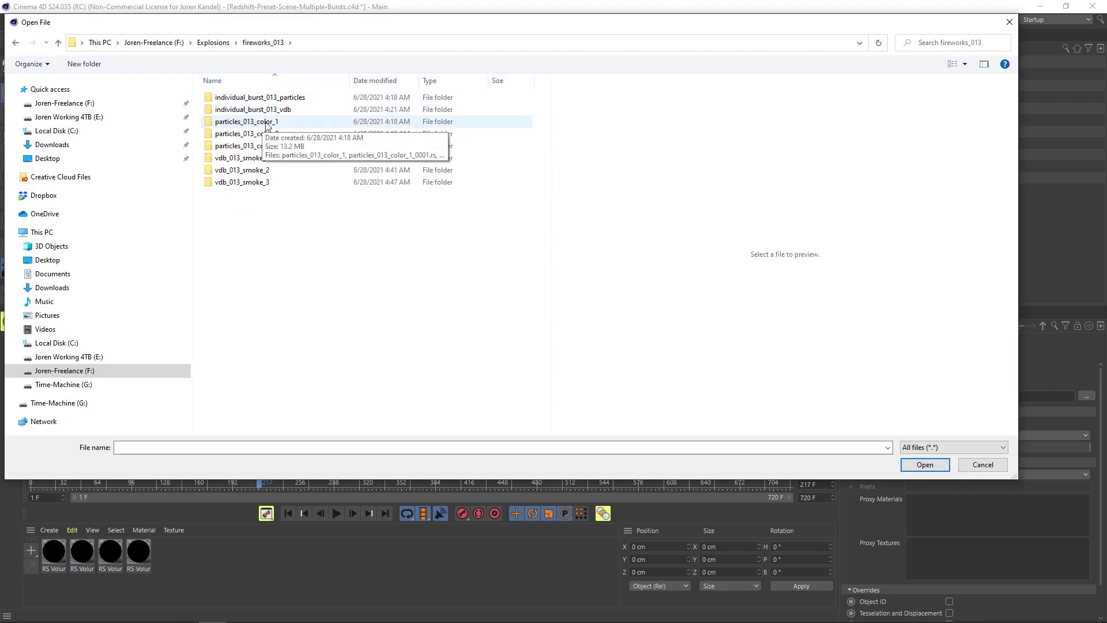
double_click(265, 122)
click(260, 109)
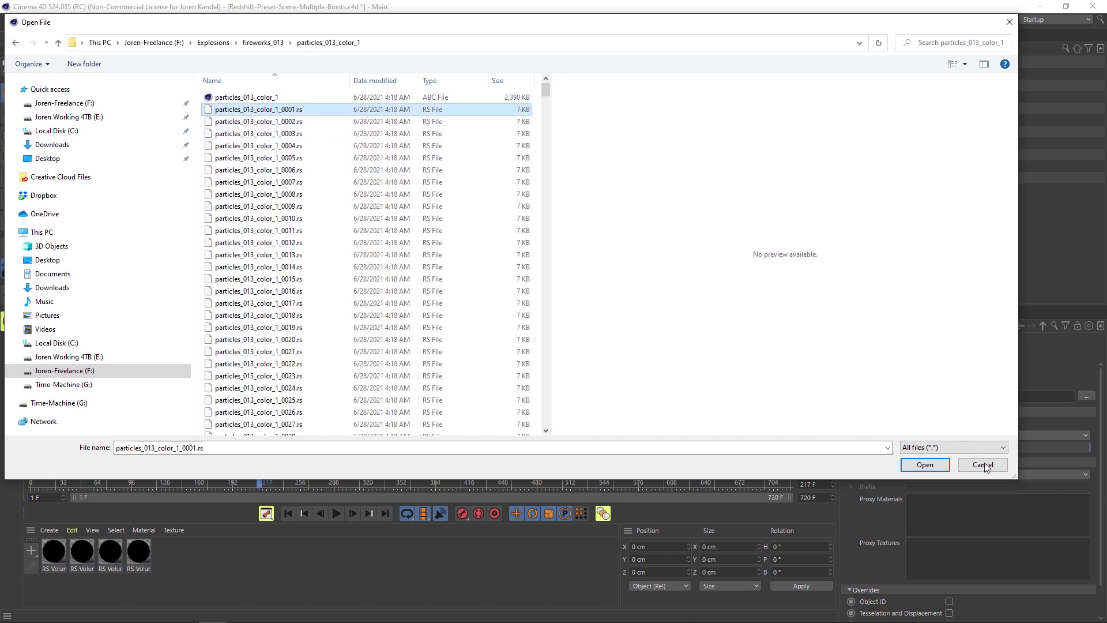
click(924, 464)
click(636, 366)
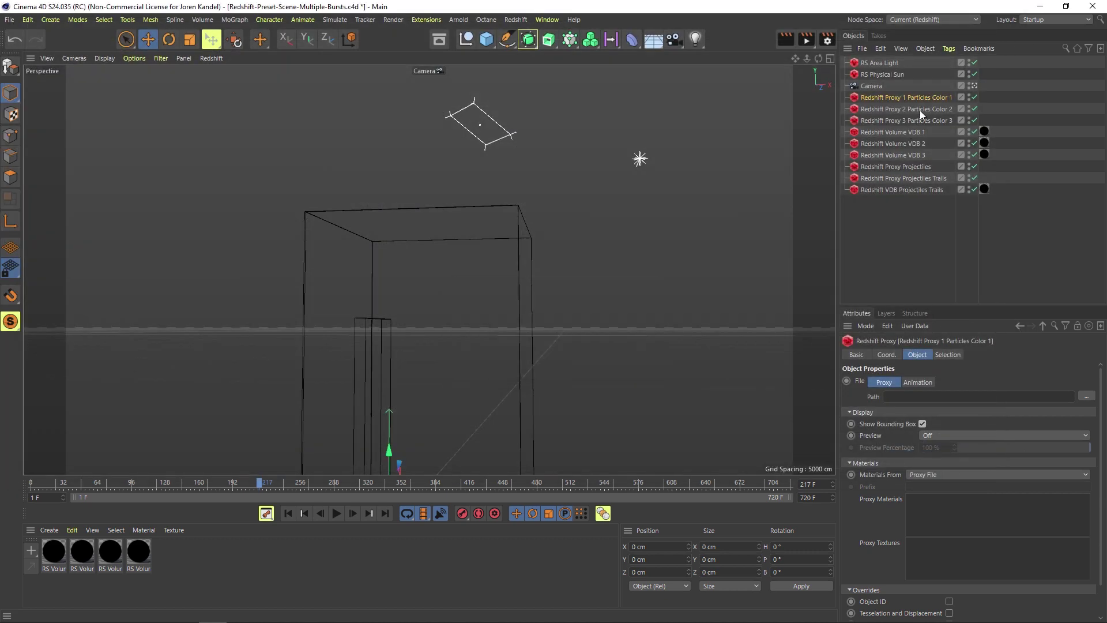
- Point Particles Color 2 at the first particles_013_color_2 .rs frame, declining to copy
click(1087, 398)
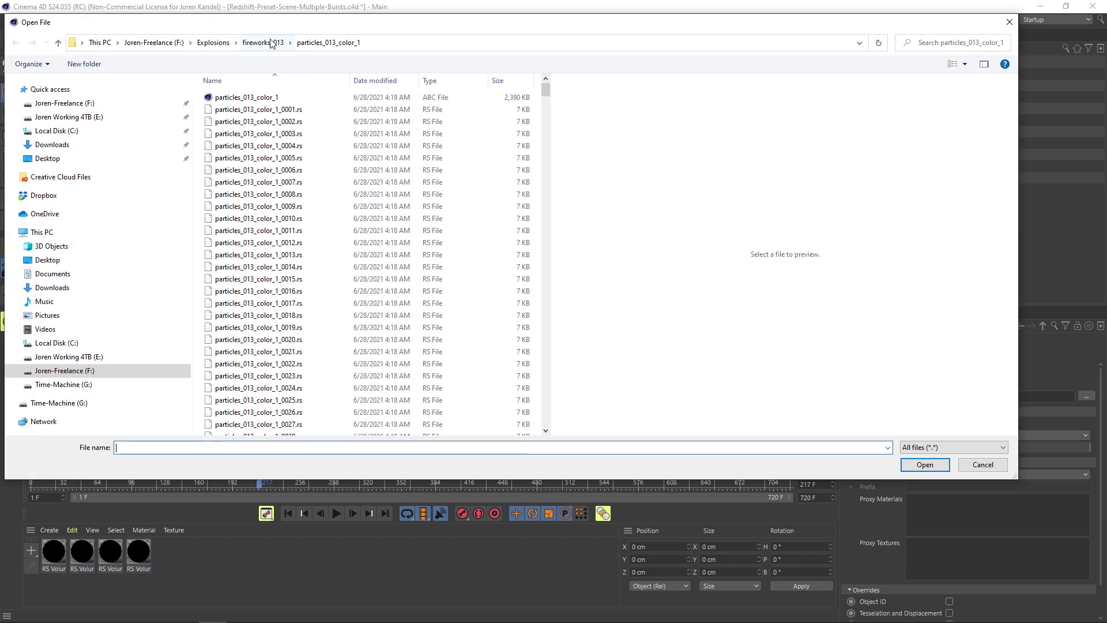
click(275, 43)
click(265, 134)
double_click(265, 134)
click(288, 110)
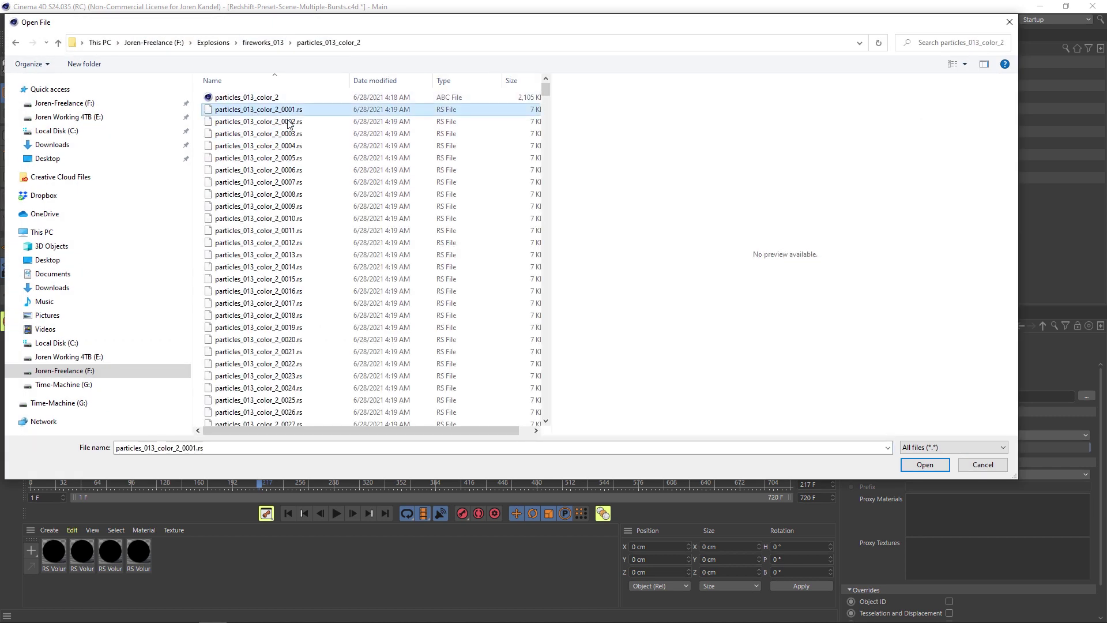
double_click(288, 110)
click(636, 367)
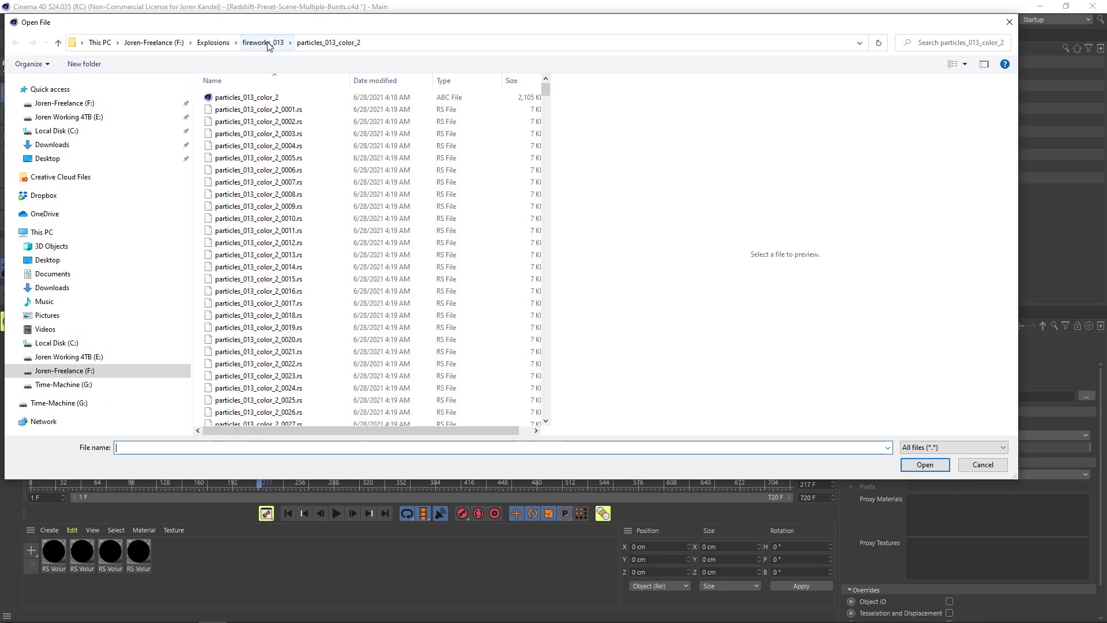
- Point Particles Color 3 at the first particles_013_color_3 .rs frame, declining to copy
click(263, 43)
double_click(254, 145)
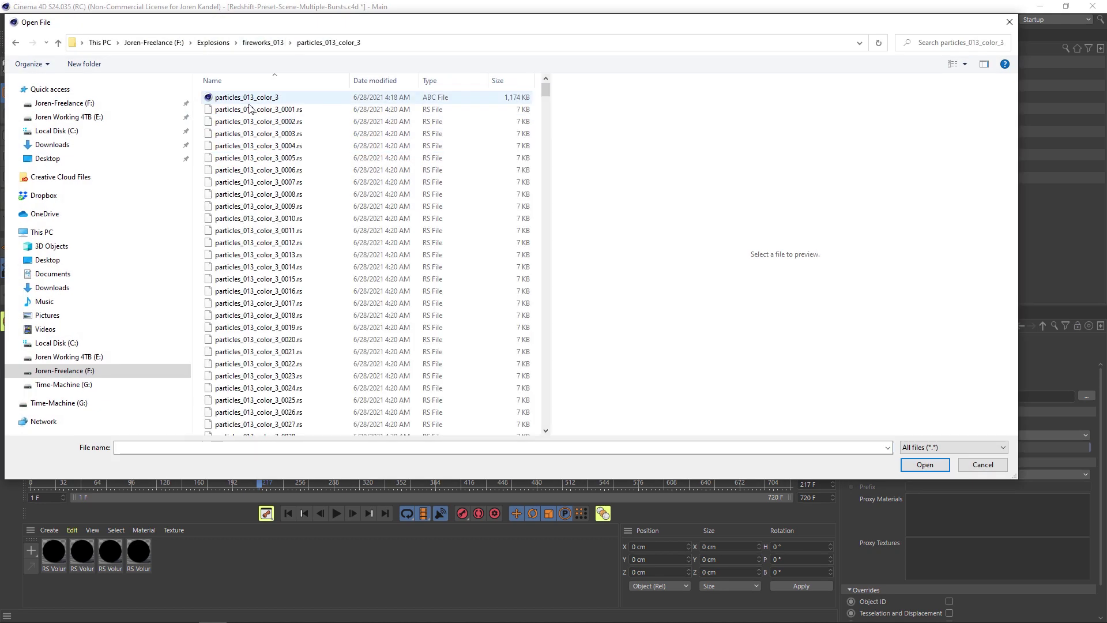
click(249, 109)
click(946, 465)
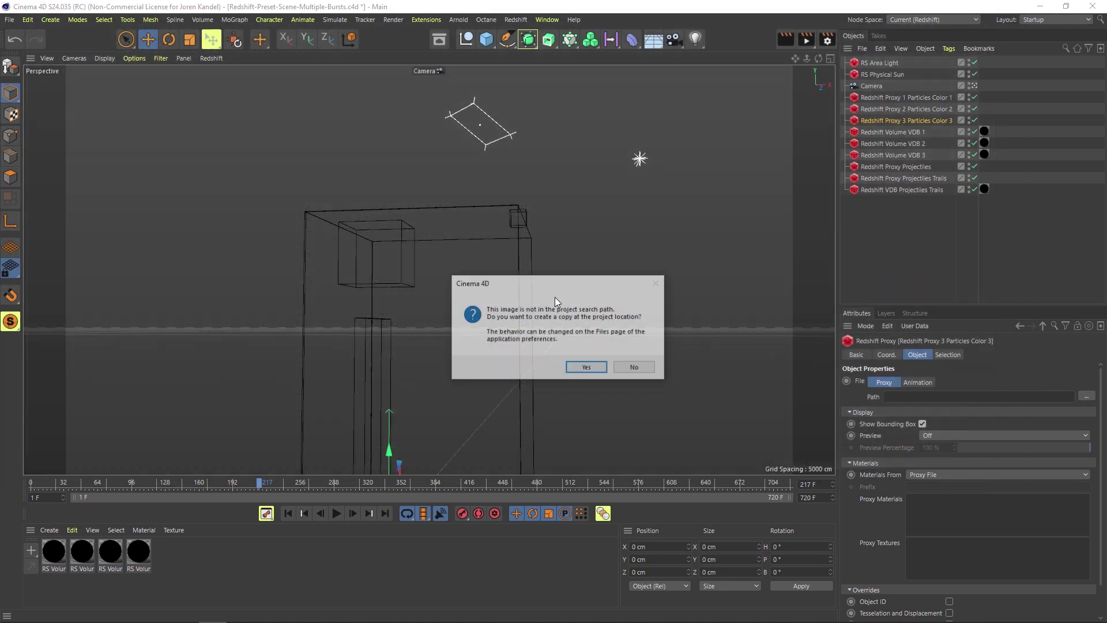
click(636, 367)
click(902, 133)
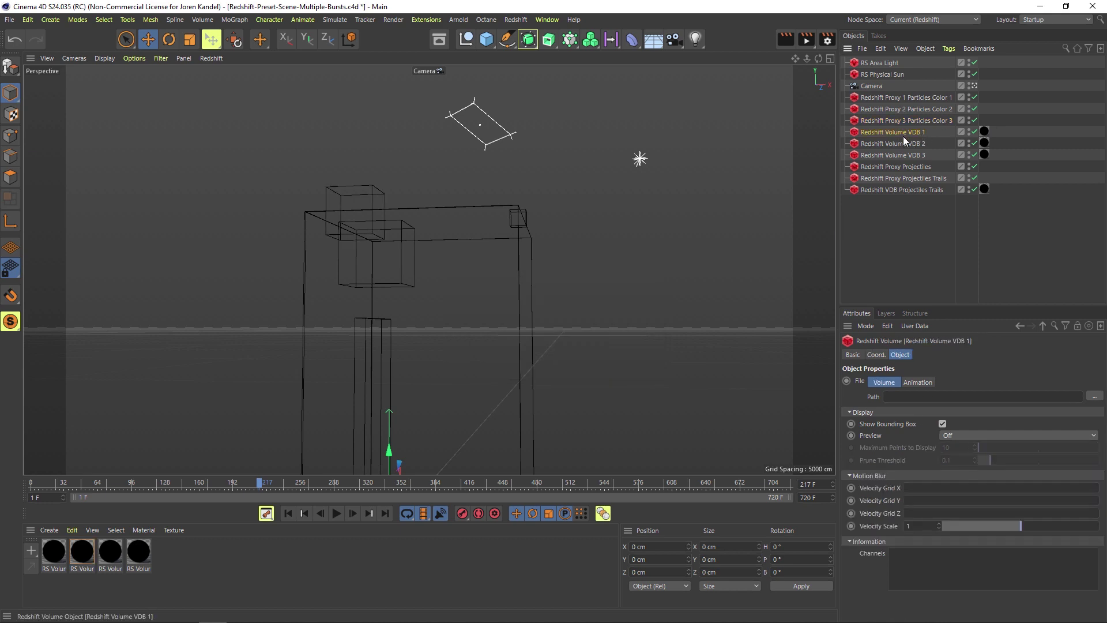
- Load the first vdb_013_smoke_1 .vdb frame into Redshift Volume VDB 1
click(1093, 398)
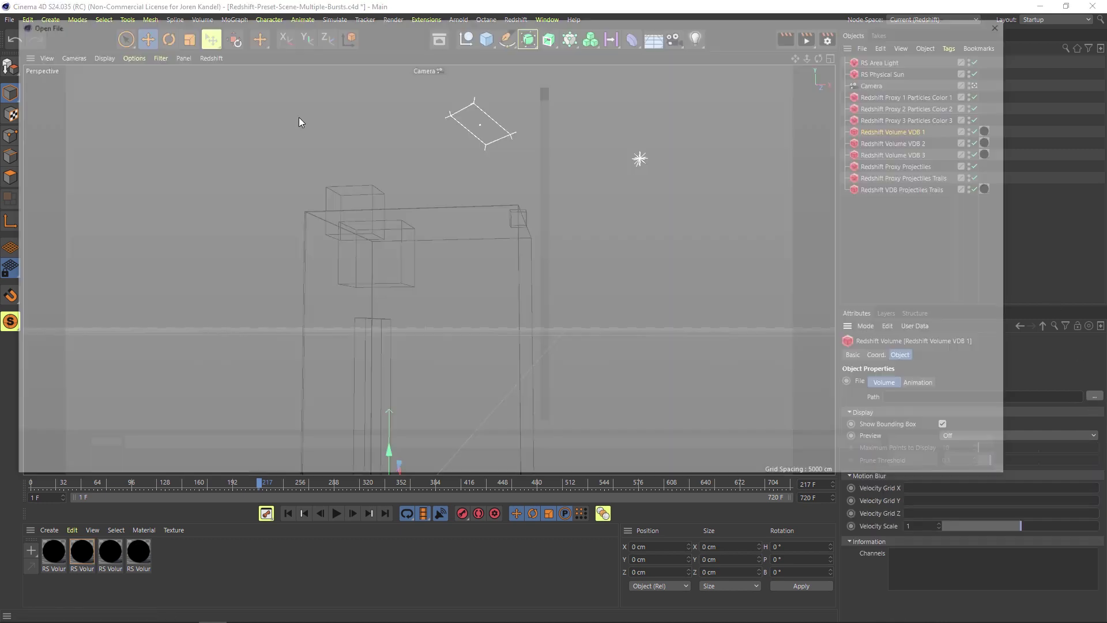
click(263, 42)
click(259, 159)
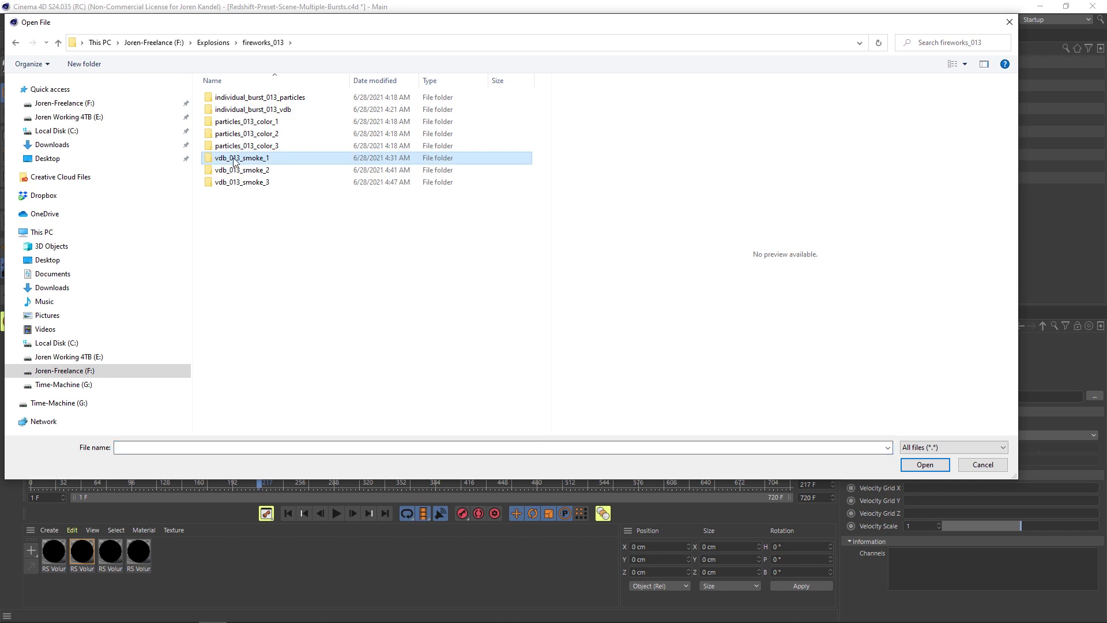
double_click(252, 162)
click(254, 98)
click(925, 465)
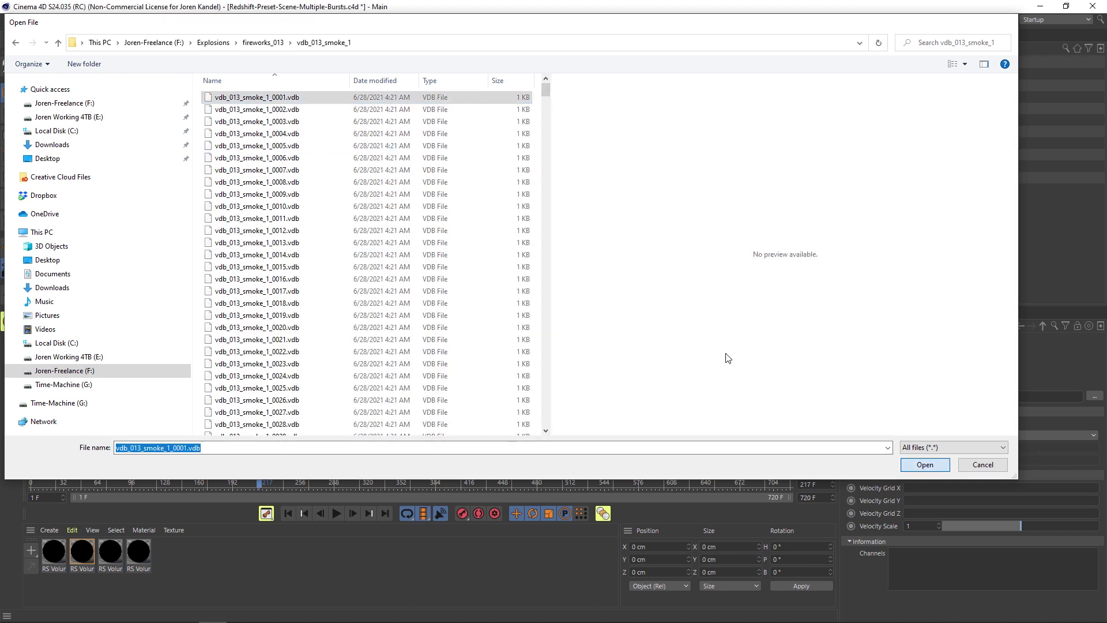
click(647, 372)
- Load the first vdb_013_smoke_2 .vdb frame into Redshift Volume VDB 2
click(901, 145)
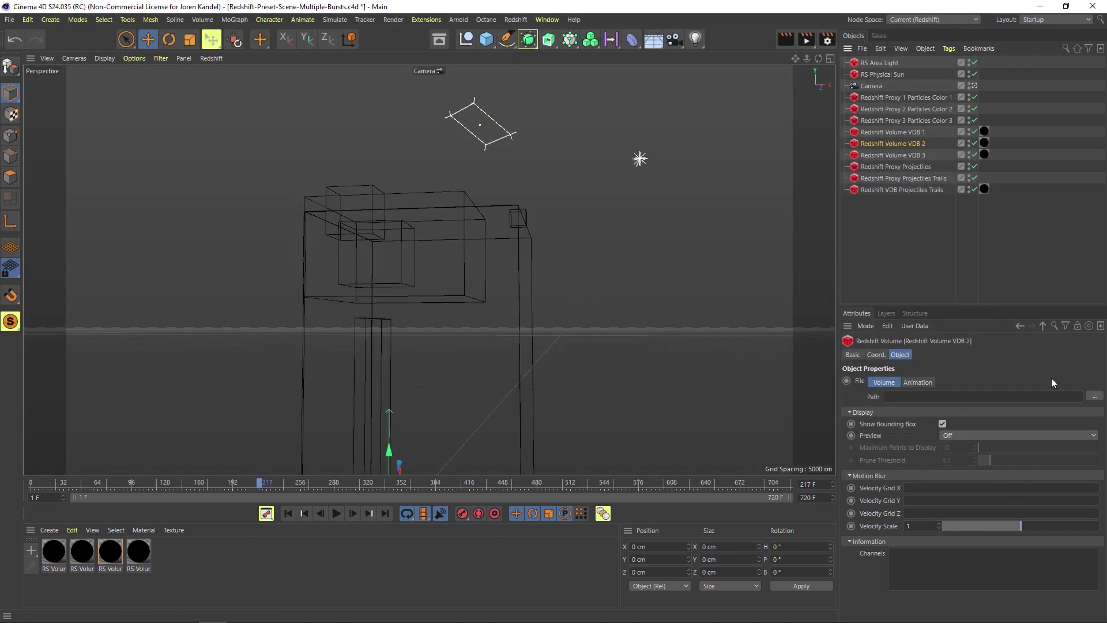
click(1094, 397)
click(263, 42)
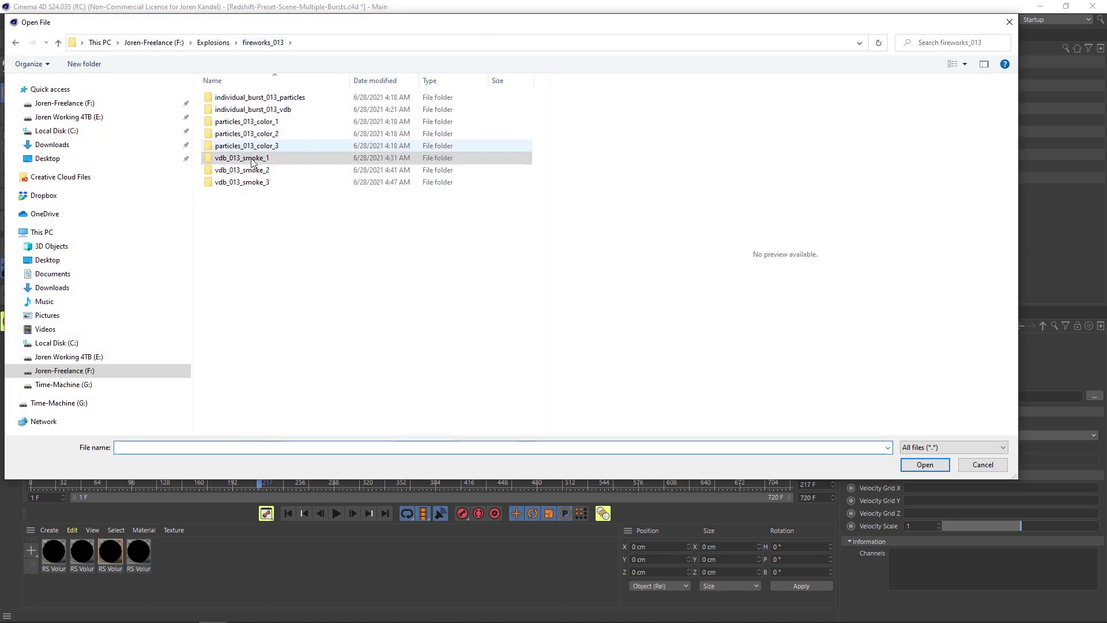
click(252, 171)
double_click(252, 171)
click(247, 97)
click(925, 464)
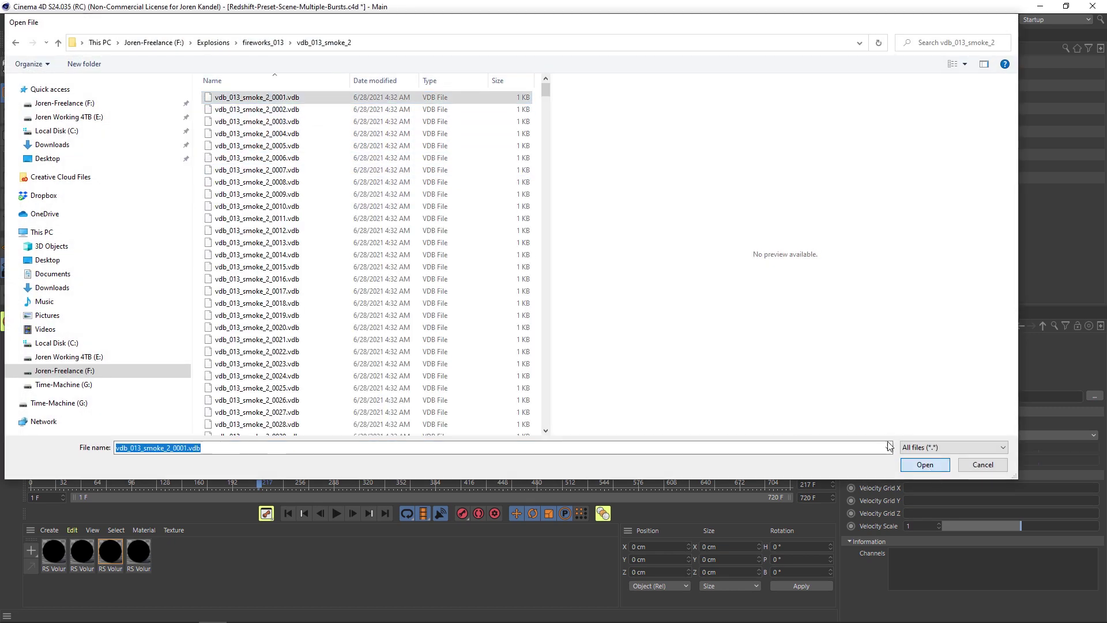
click(654, 367)
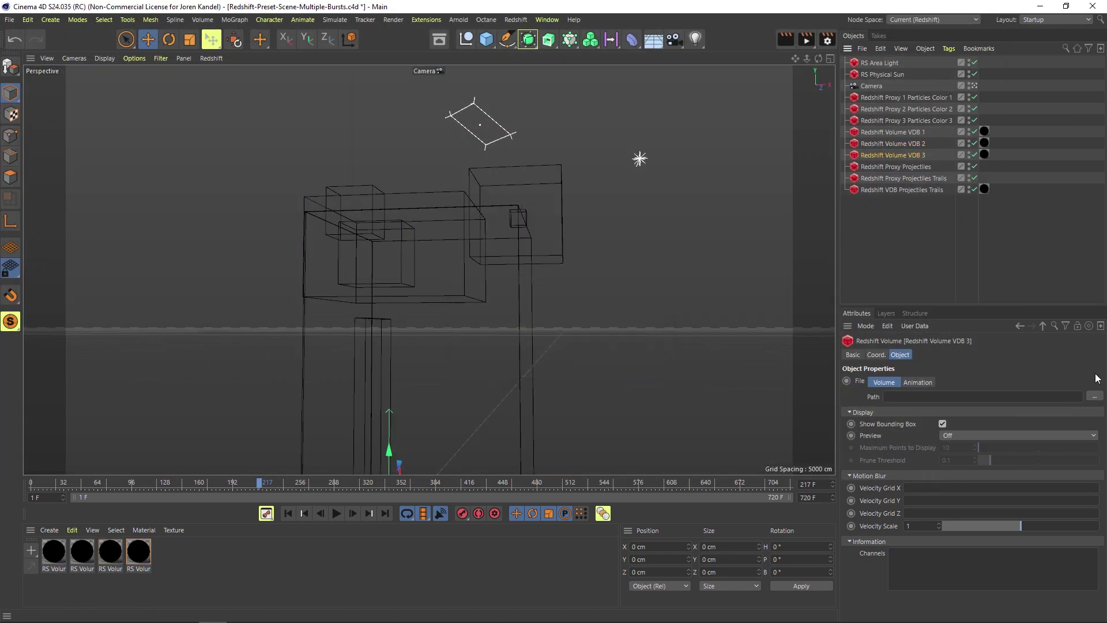
- Load the first vdb_013_smoke_3 .vdb frame into Redshift Volume VDB 3
click(1092, 394)
click(263, 42)
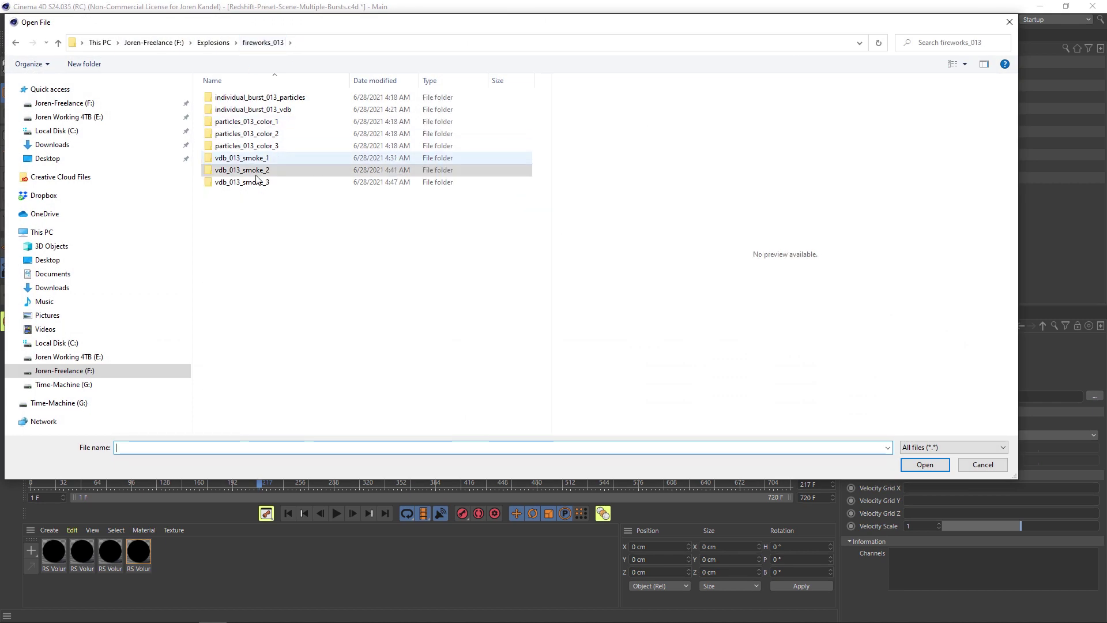
click(252, 182)
double_click(252, 182)
click(248, 96)
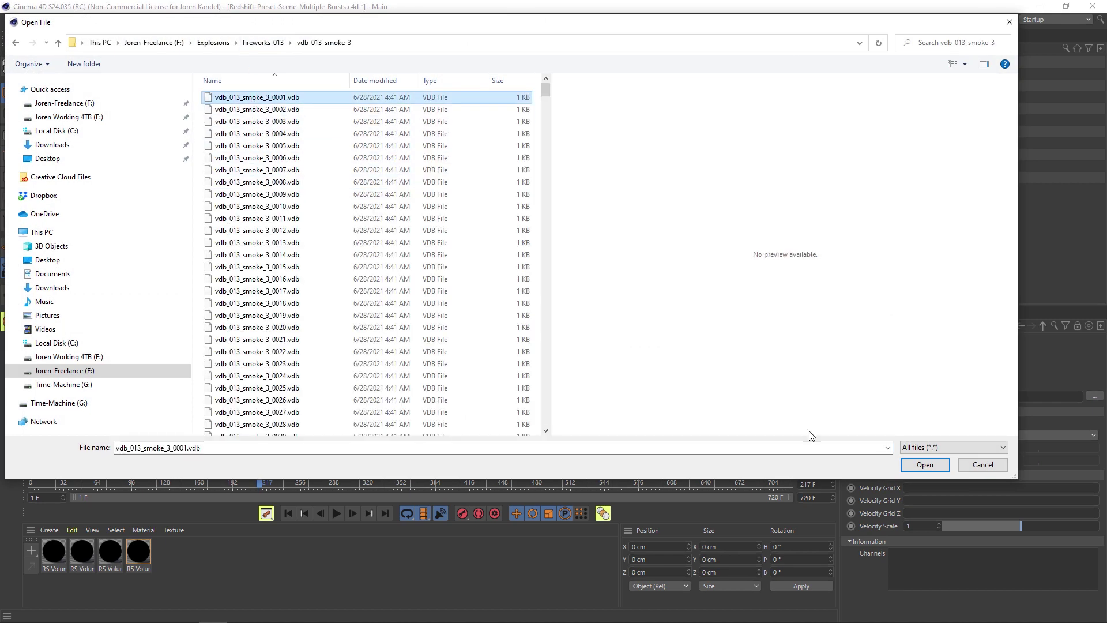
click(929, 464)
click(646, 369)
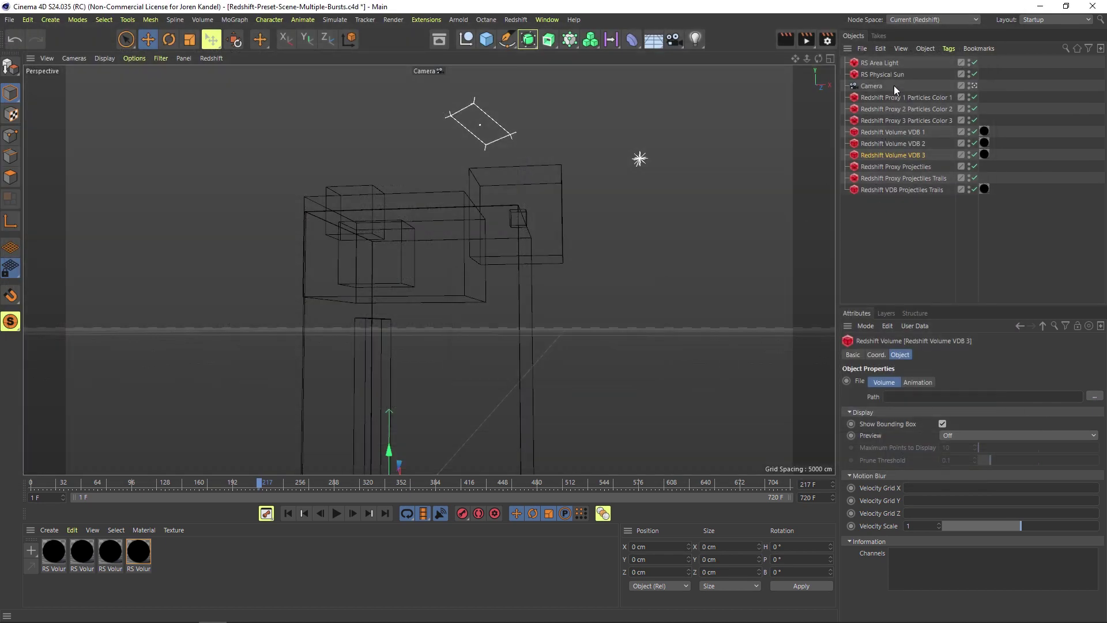
click(895, 213)
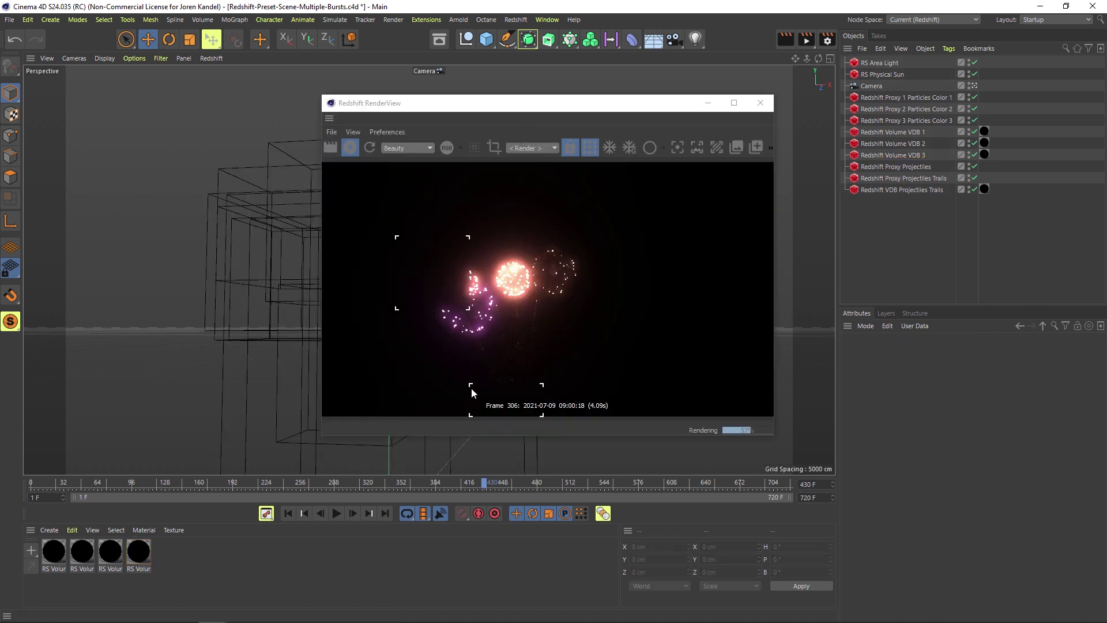